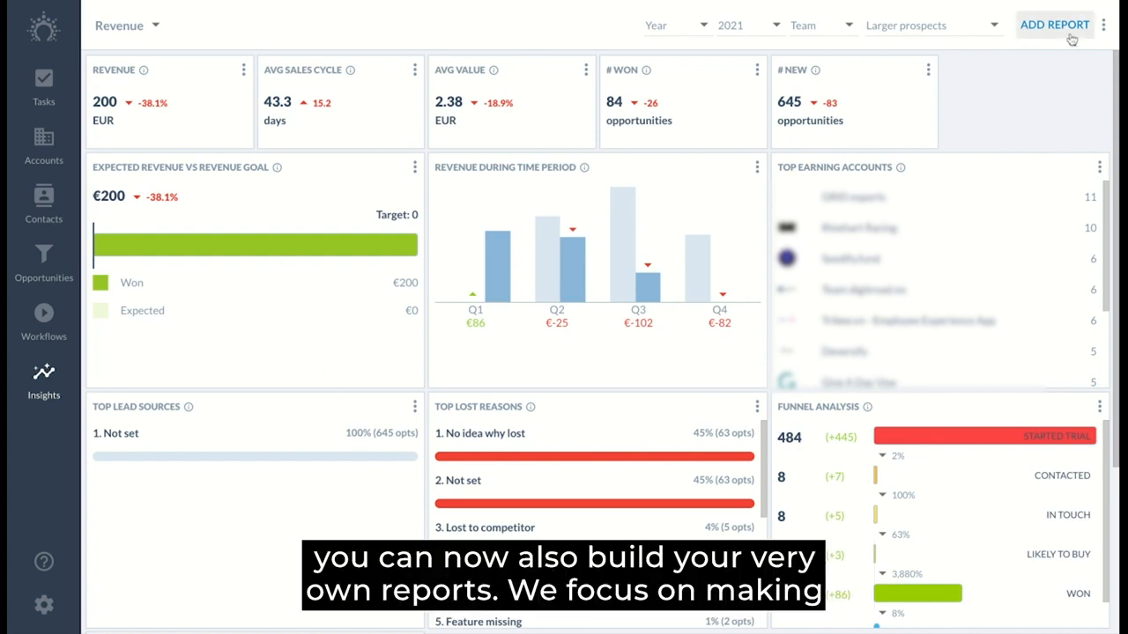
mouse_move(535, 407)
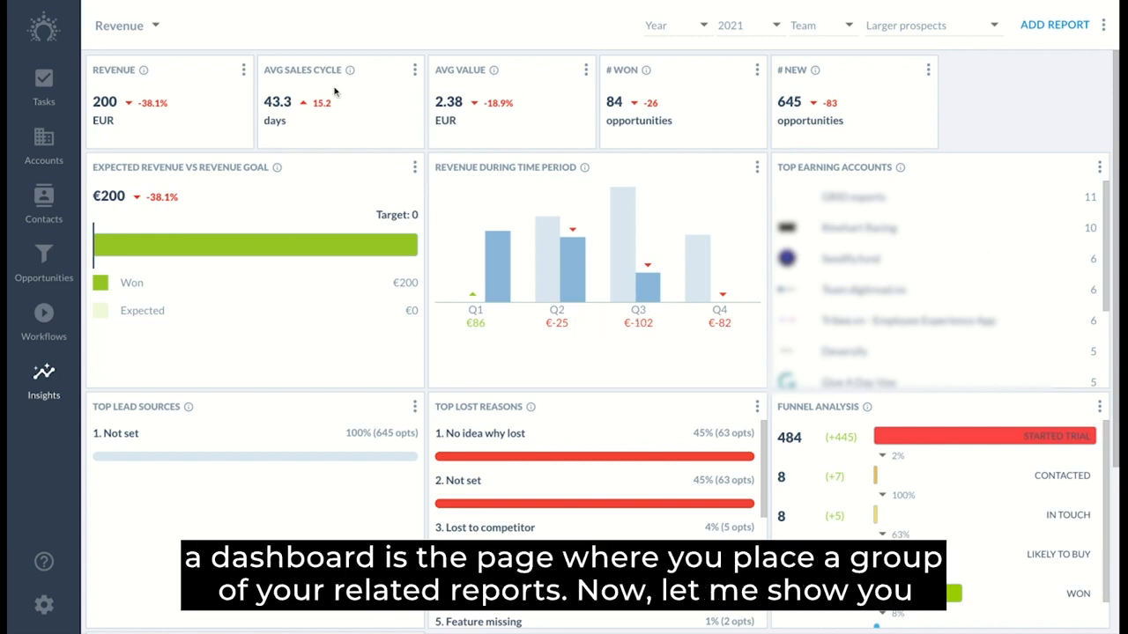
left_click(156, 30)
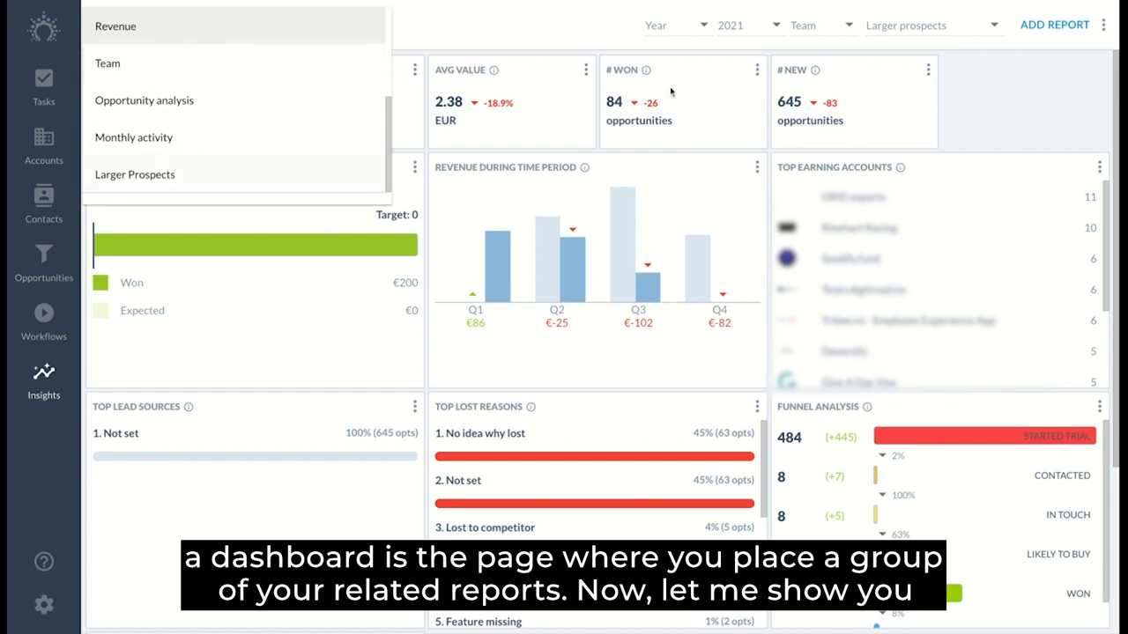
left_click(983, 100)
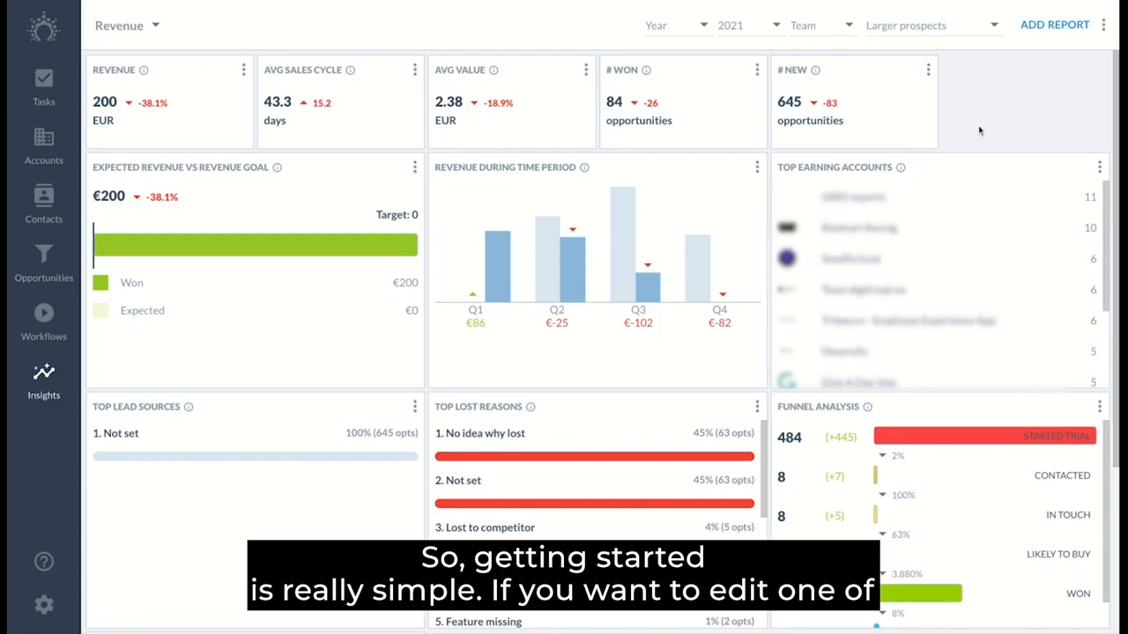
Edit the Revenue dashboard's layout and try swapping the Expected Revenue vs Revenue Goal report with the Revenue During Time Period report
left_click(1101, 25)
left_click(1036, 46)
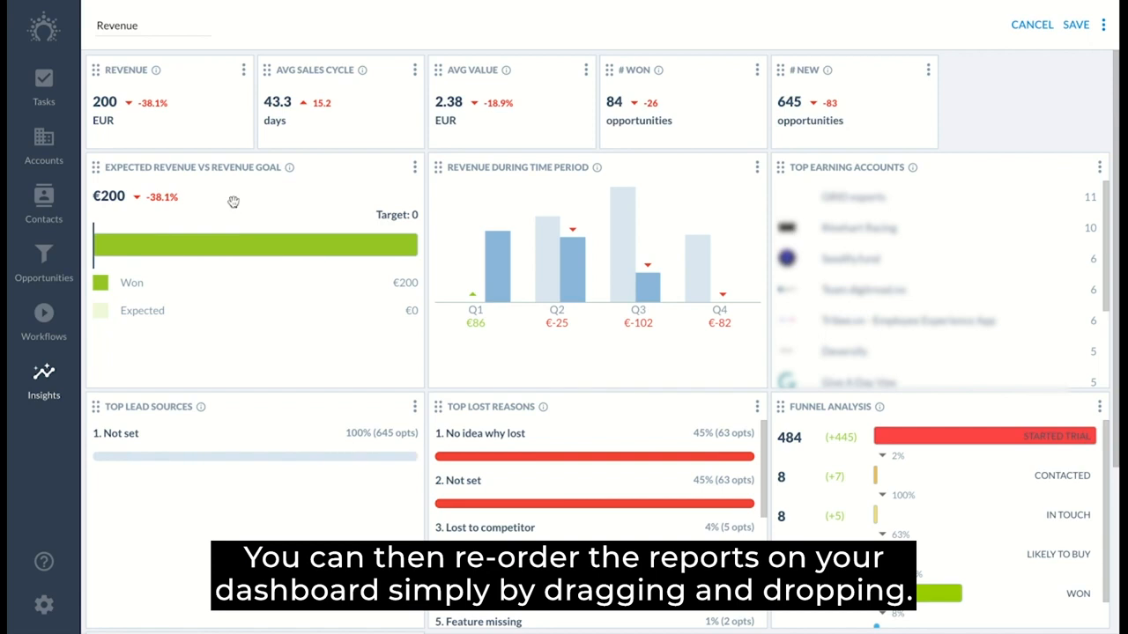
left_click_drag(234, 202, 591, 267)
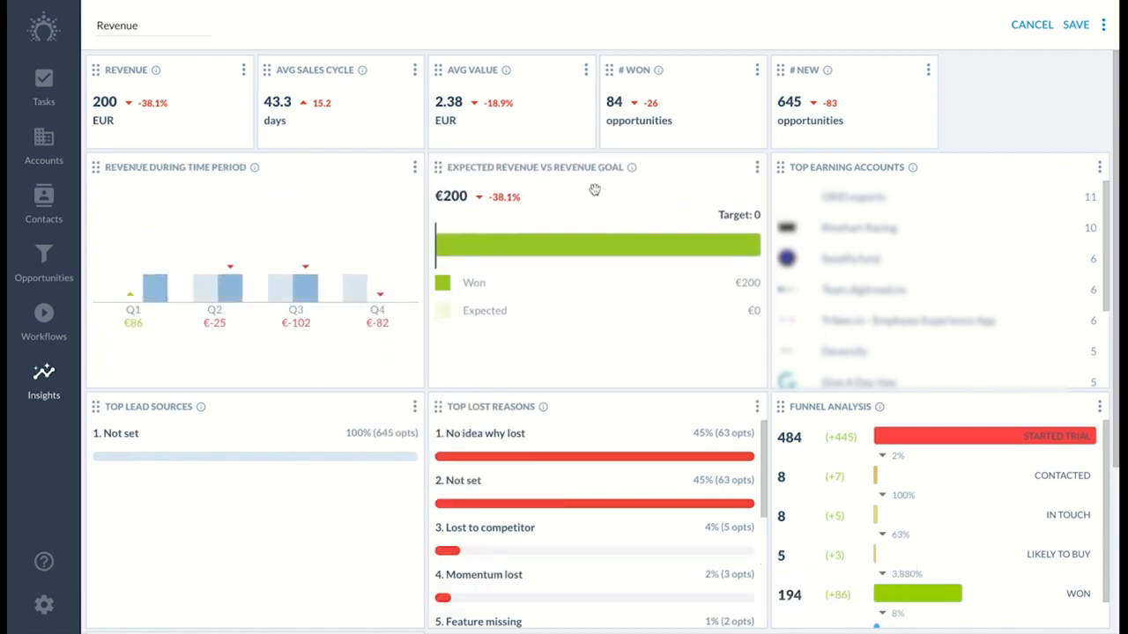
left_click_drag(594, 186, 596, 193)
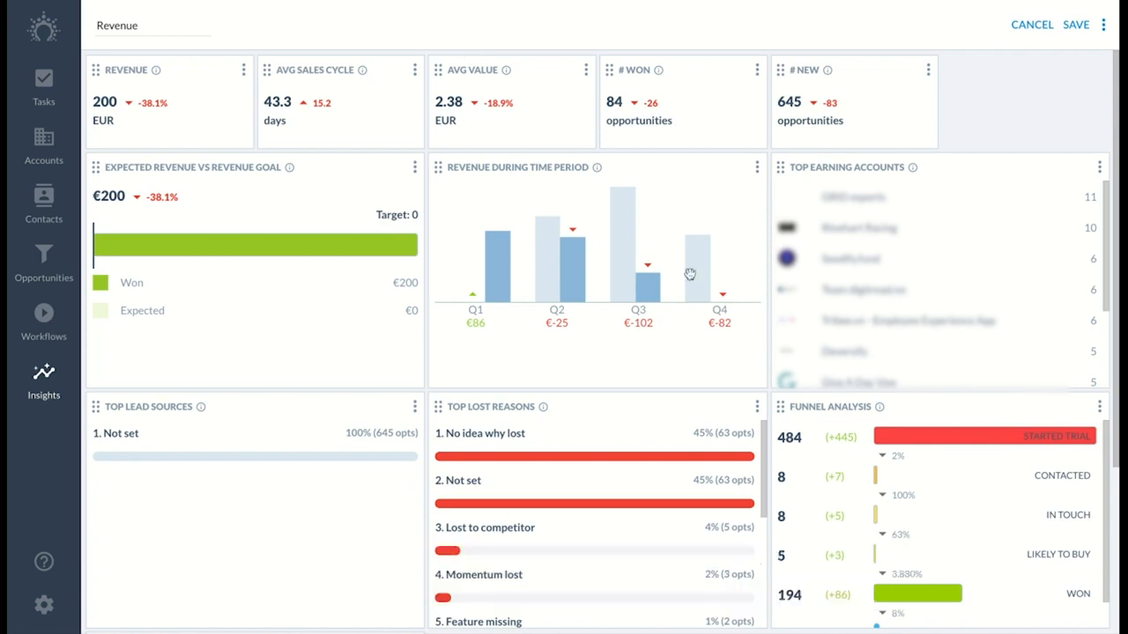
Open the Revenue dashboard's name for editing and save the dashboard
left_click(152, 26)
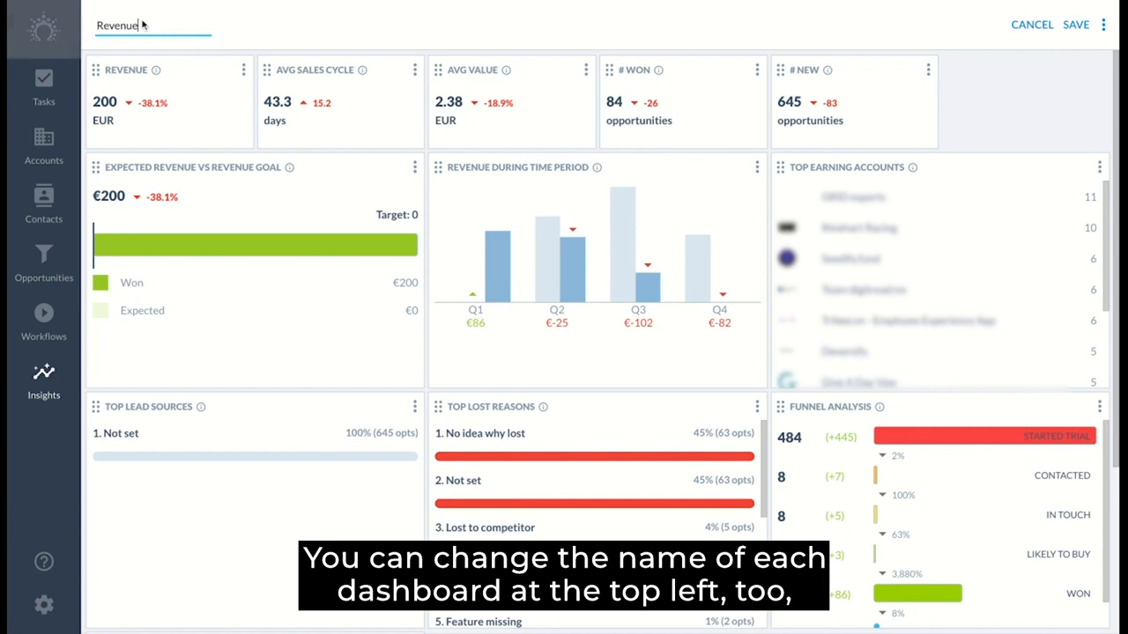
left_click(1076, 27)
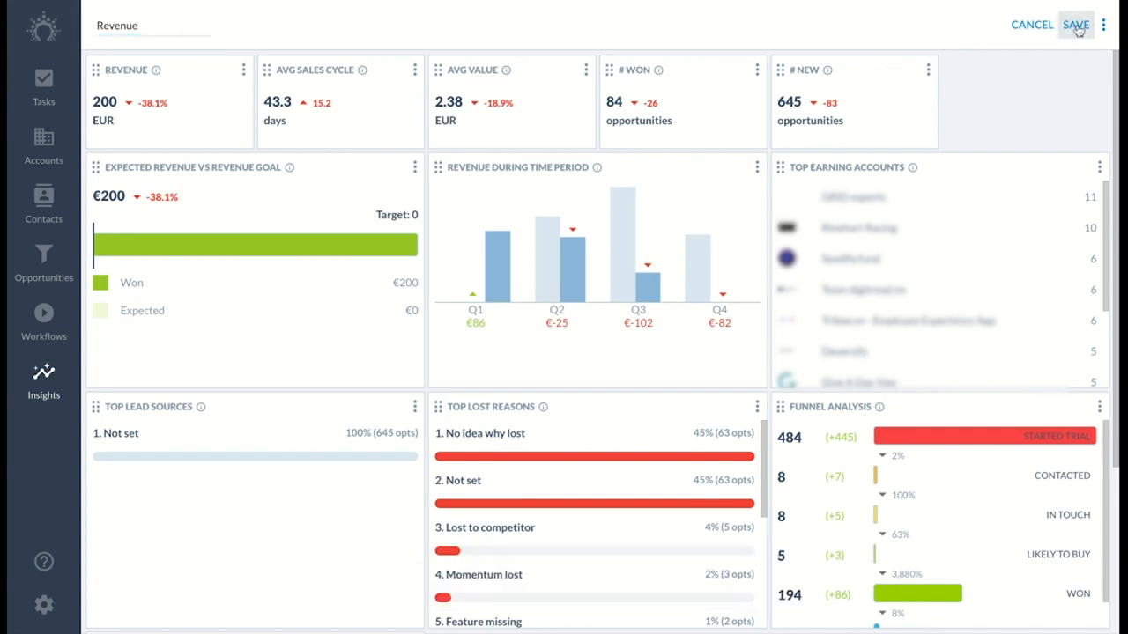
left_click(1076, 27)
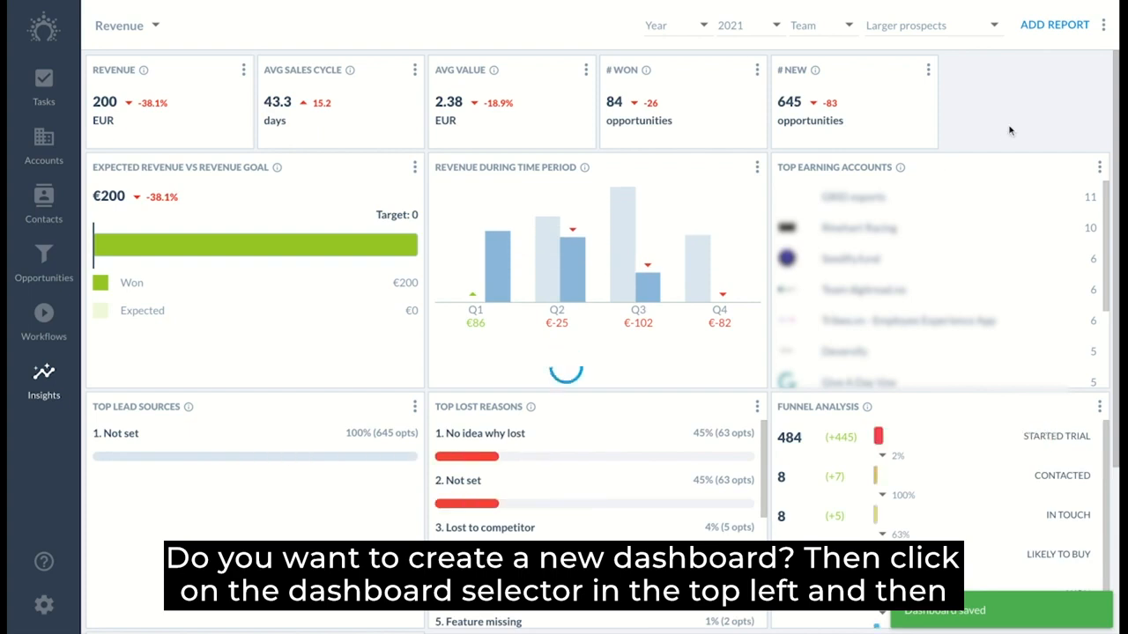
Create a new dashboard named "Sales performance"
left_click(156, 29)
scroll(155, 107, "down", 1)
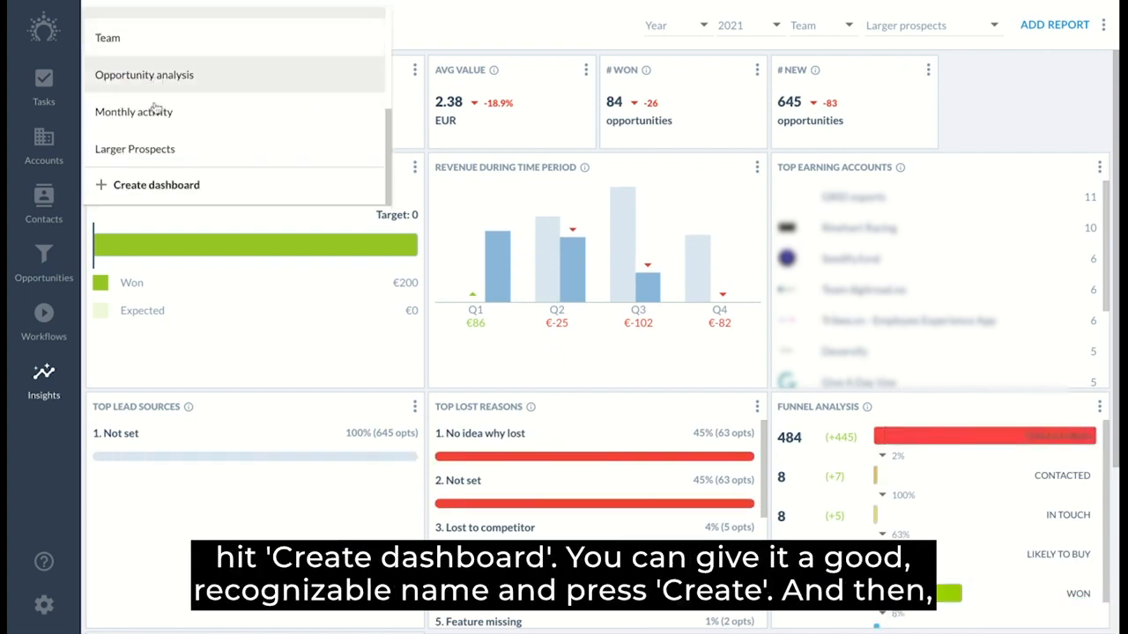
left_click(151, 185)
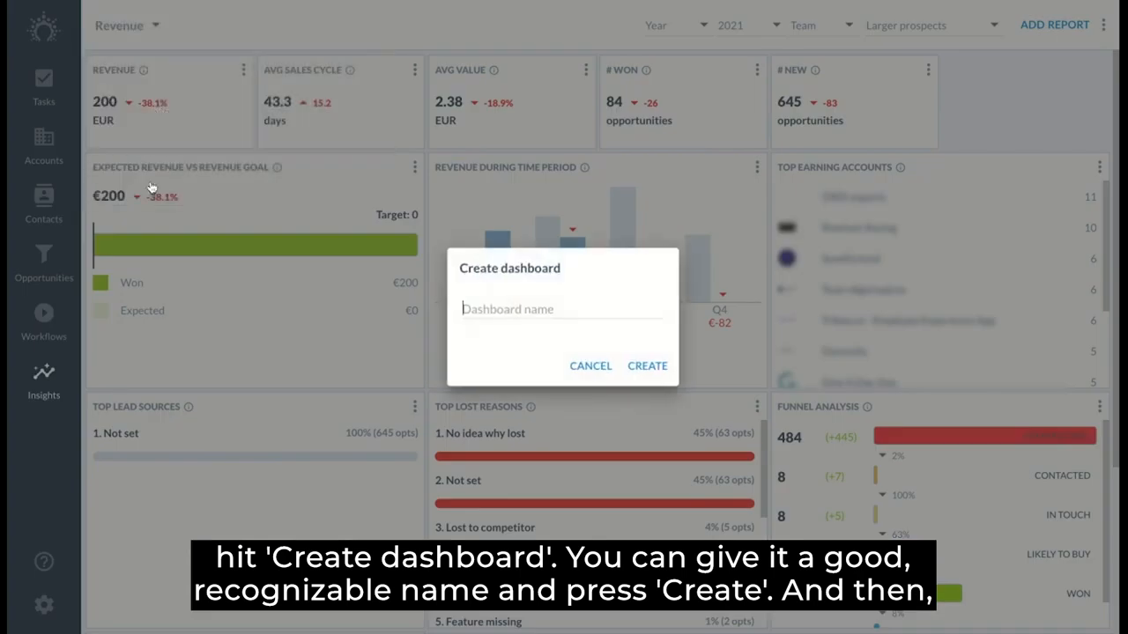
type("Sale")
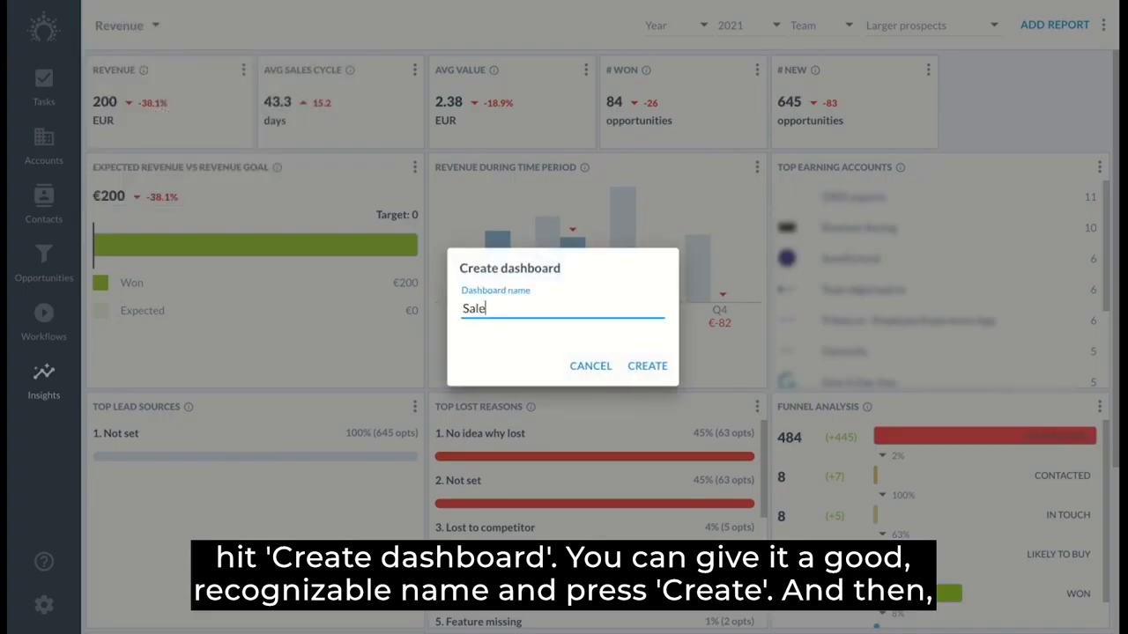
type("s performance")
left_click(645, 365)
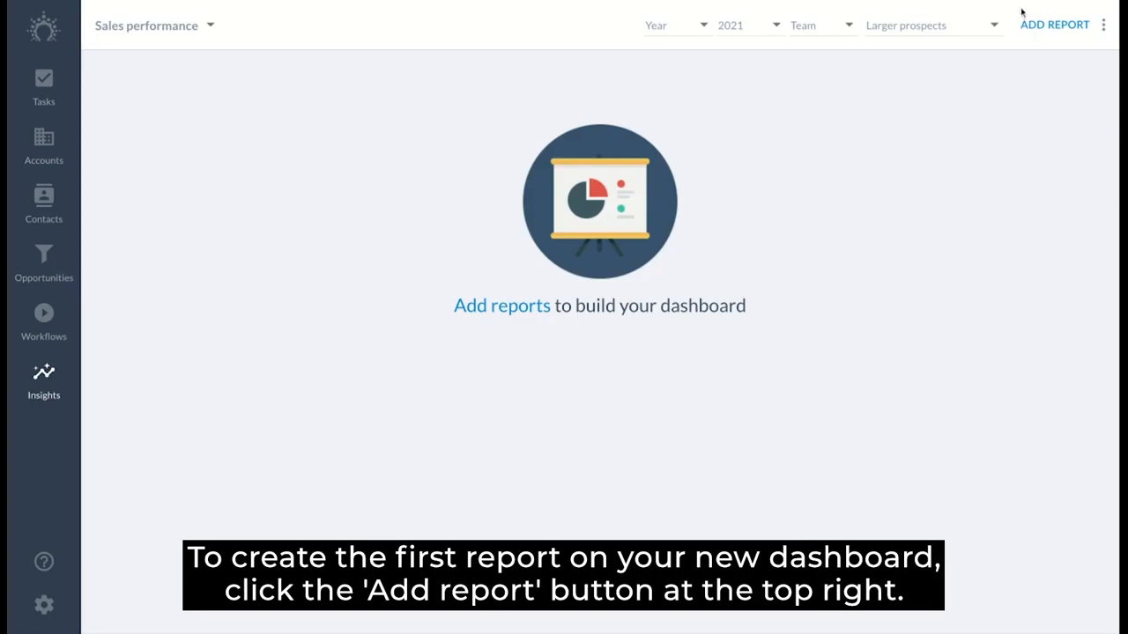
Add a new report to the dashboard and title it "Value of new opportunities"
left_click(1052, 27)
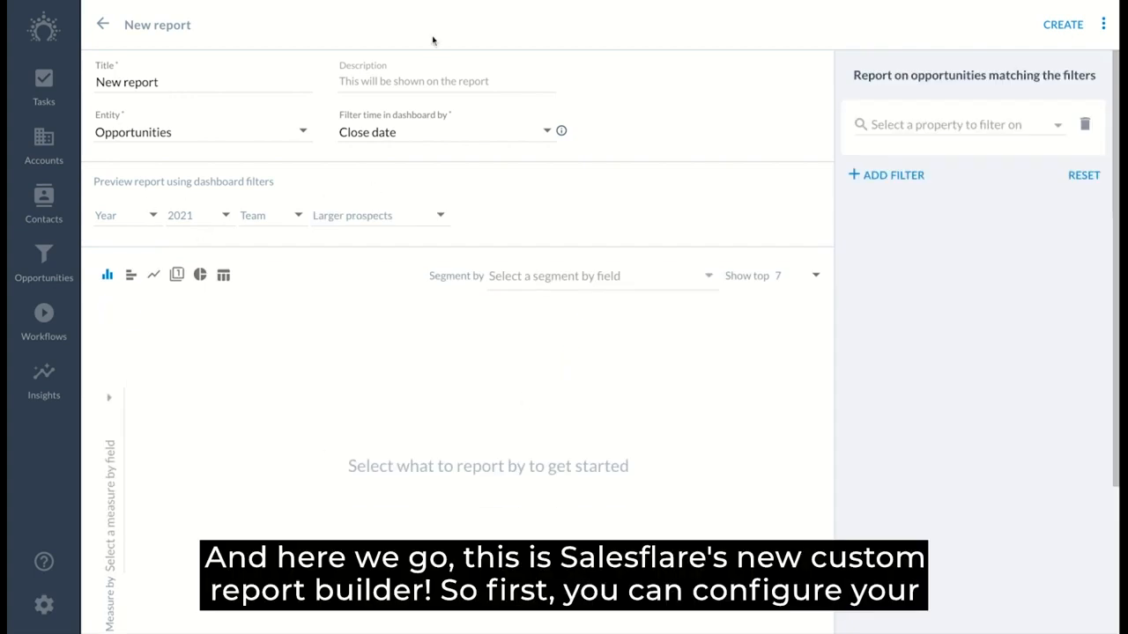
left_click(195, 82)
key("ctrl+a")
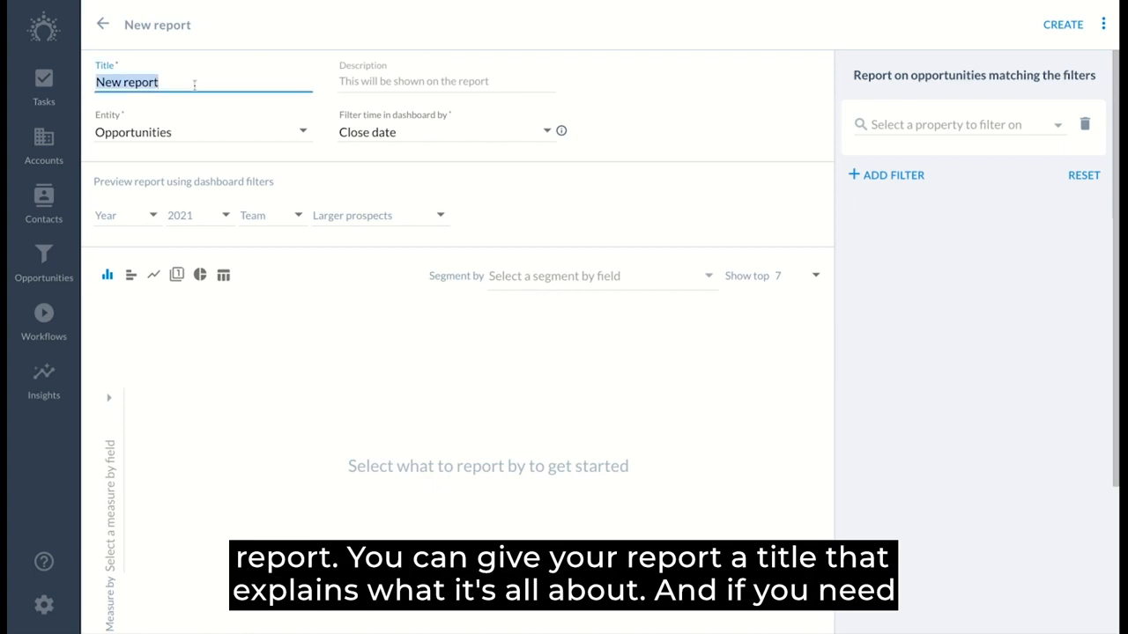
type("Value of new o")
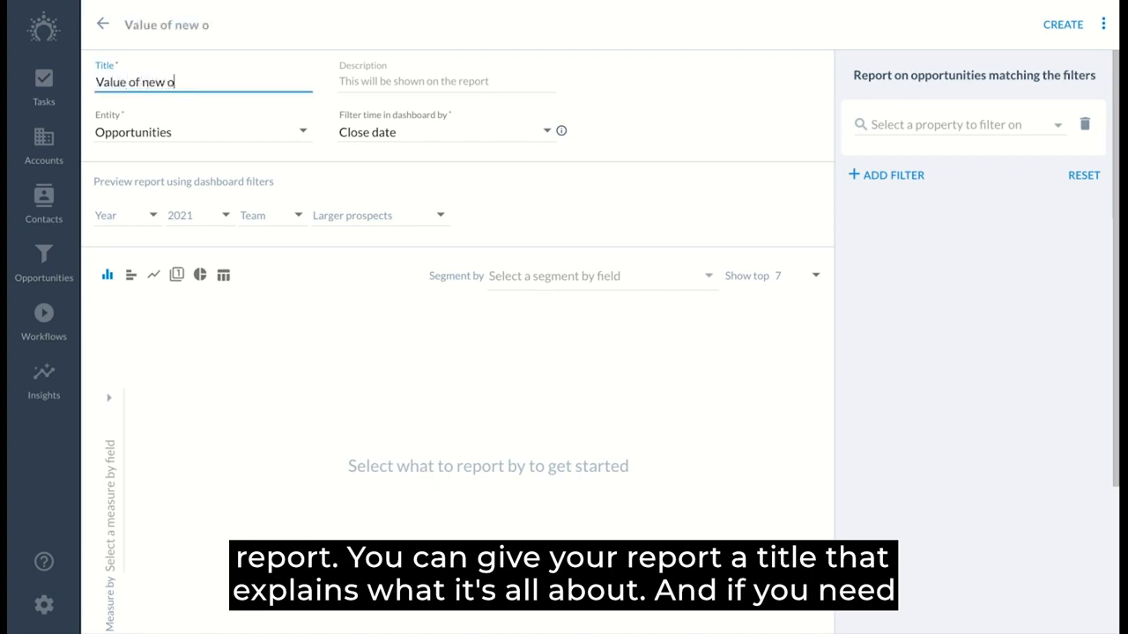
type("pportunities")
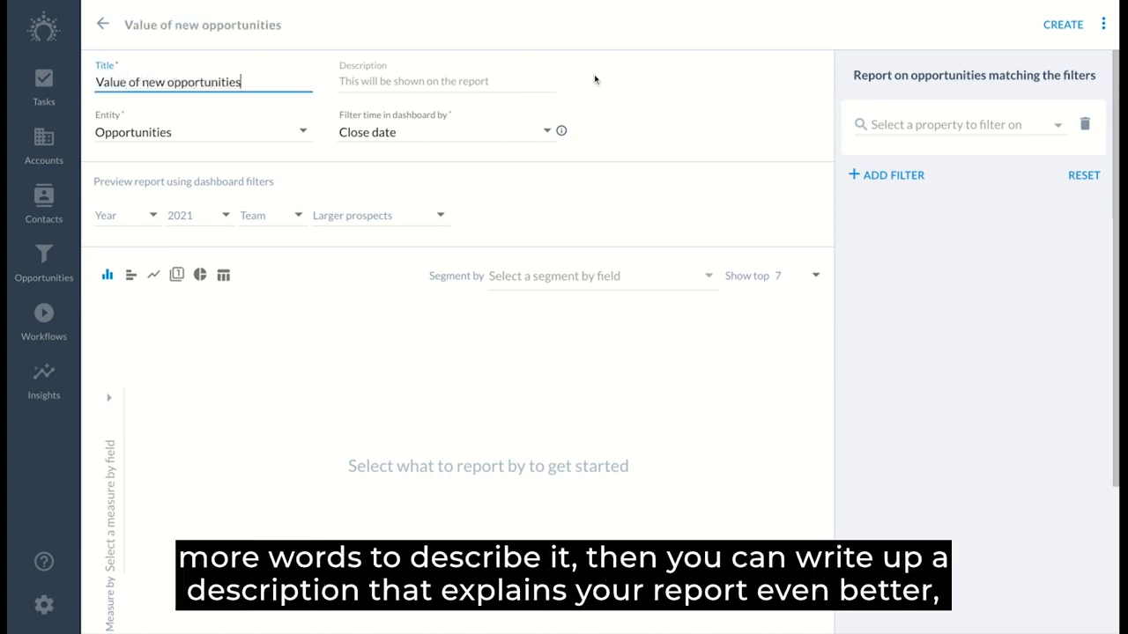
left_click(356, 75)
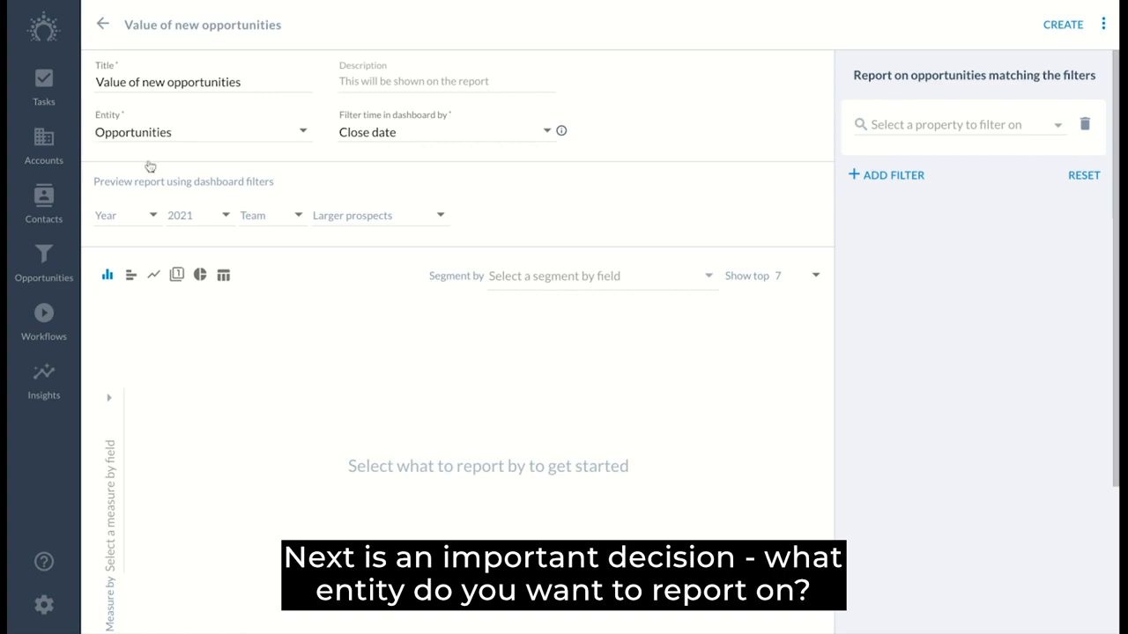
Choose Opportunities as the report's entity and filter its time in the dashboard by Creation date
left_click(195, 139)
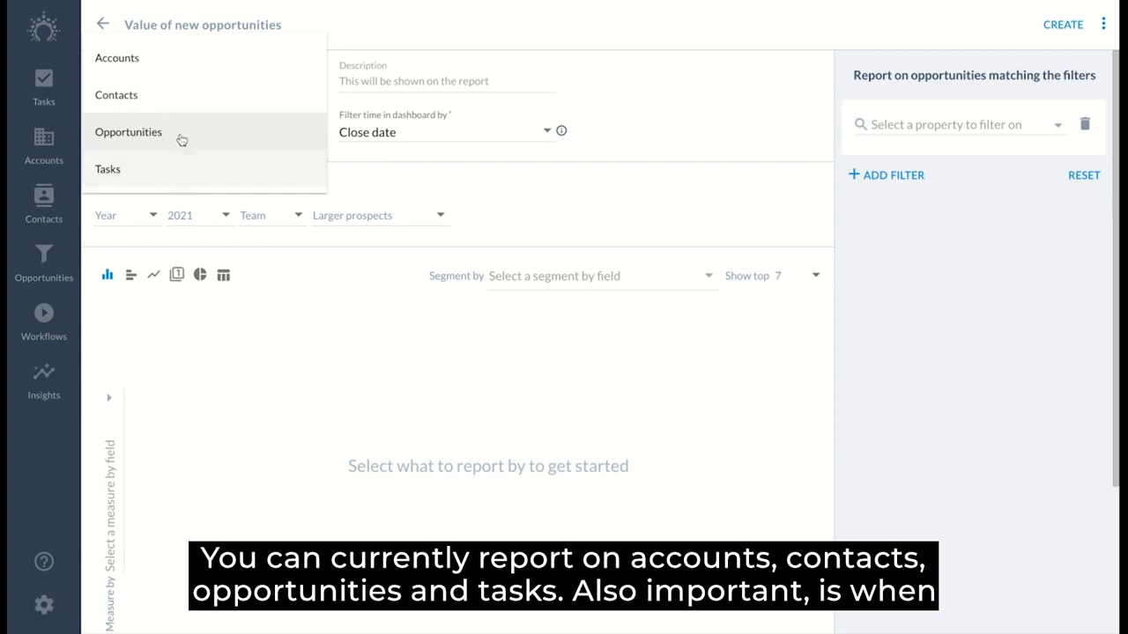
left_click(182, 133)
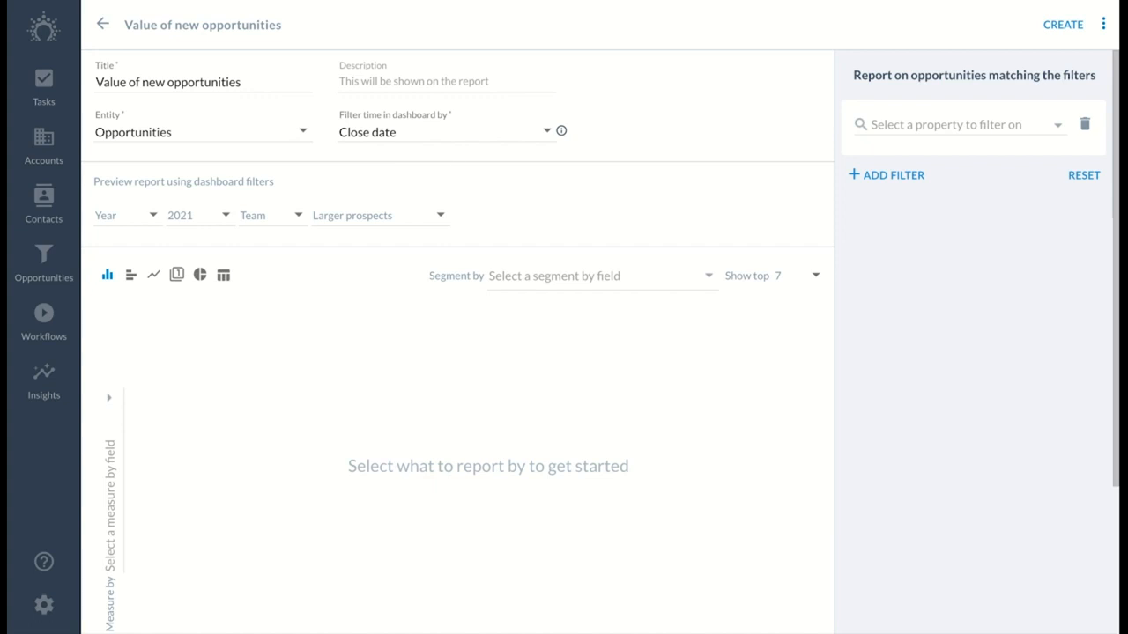
left_click(466, 141)
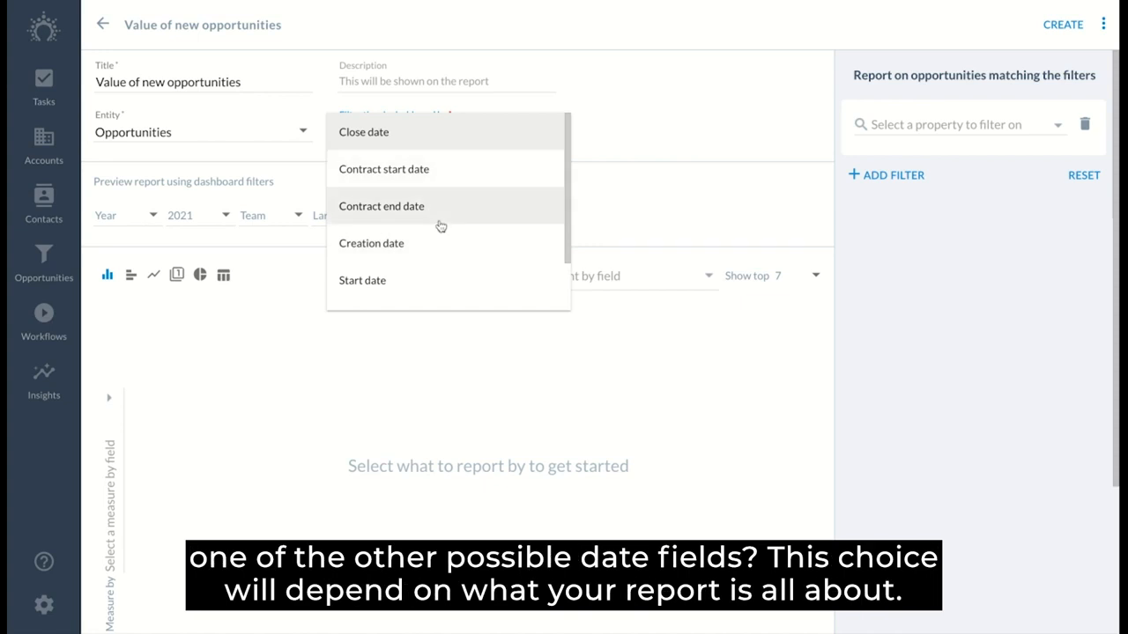
scroll(435, 285, "down", 2)
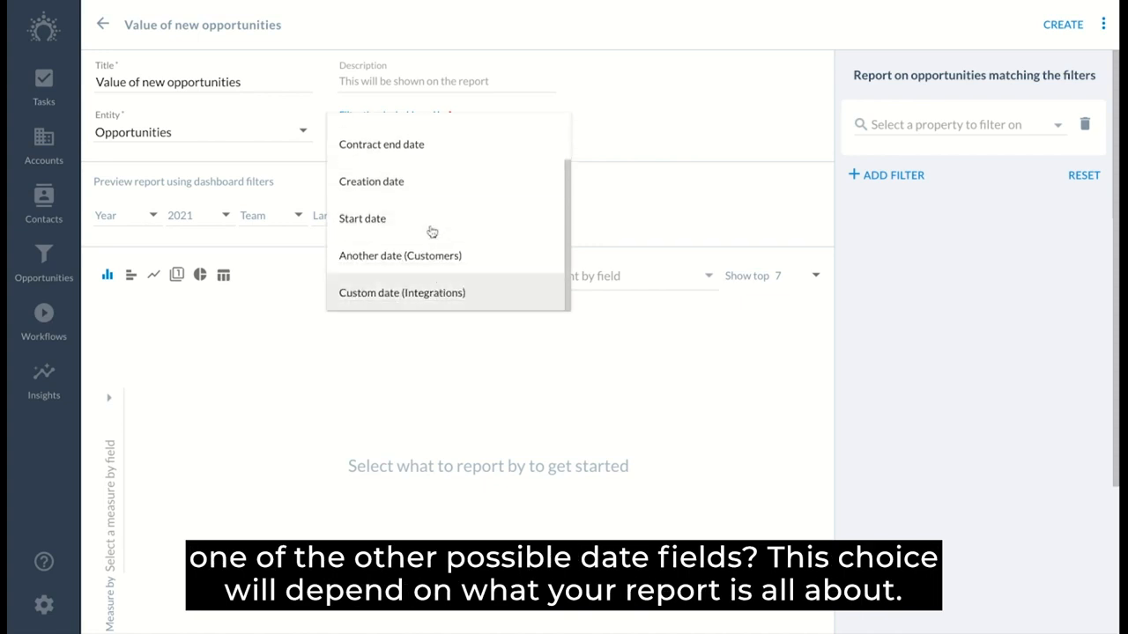
left_click(432, 181)
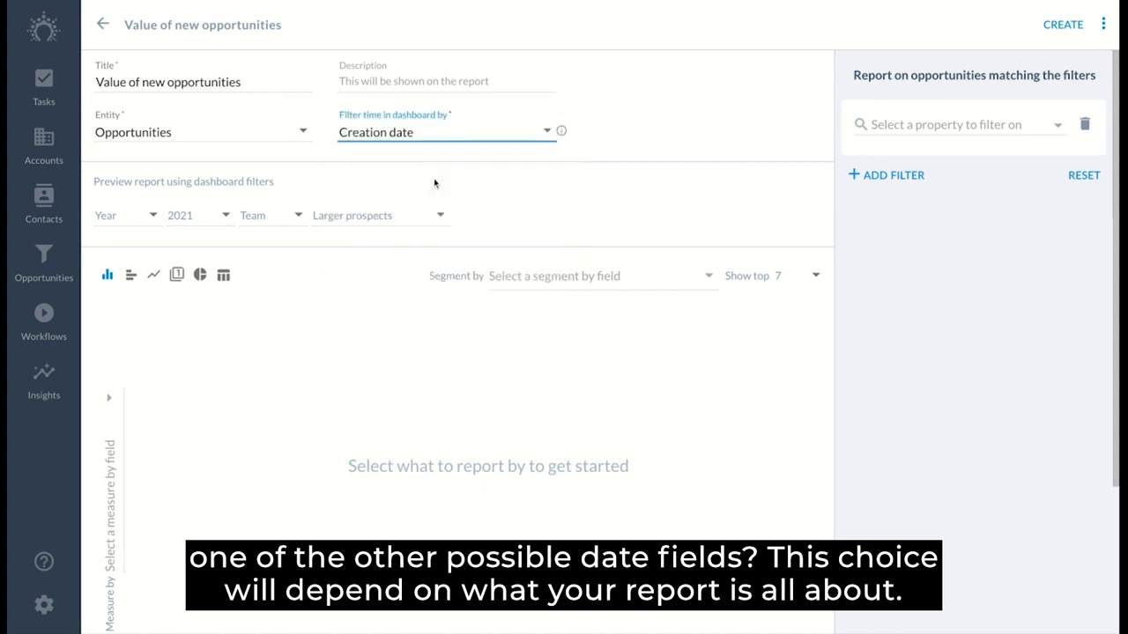
left_click(605, 129)
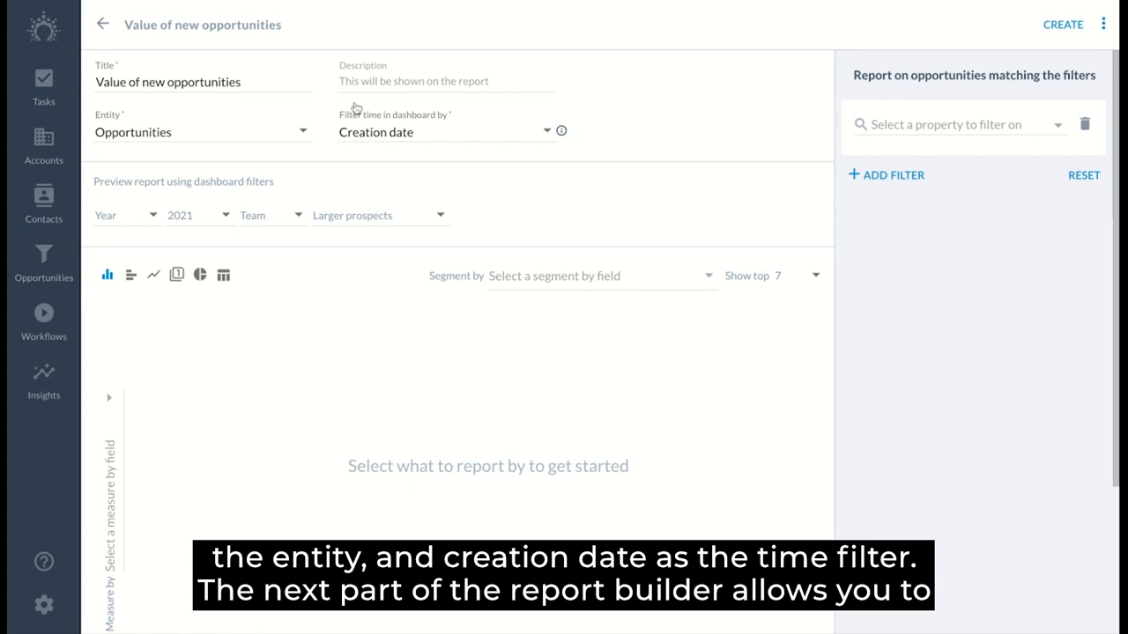
Try the horizontal bar, line, scorecard and pie visualizations for the report and set it to a pivot table
scroll(356, 179, "down", 2)
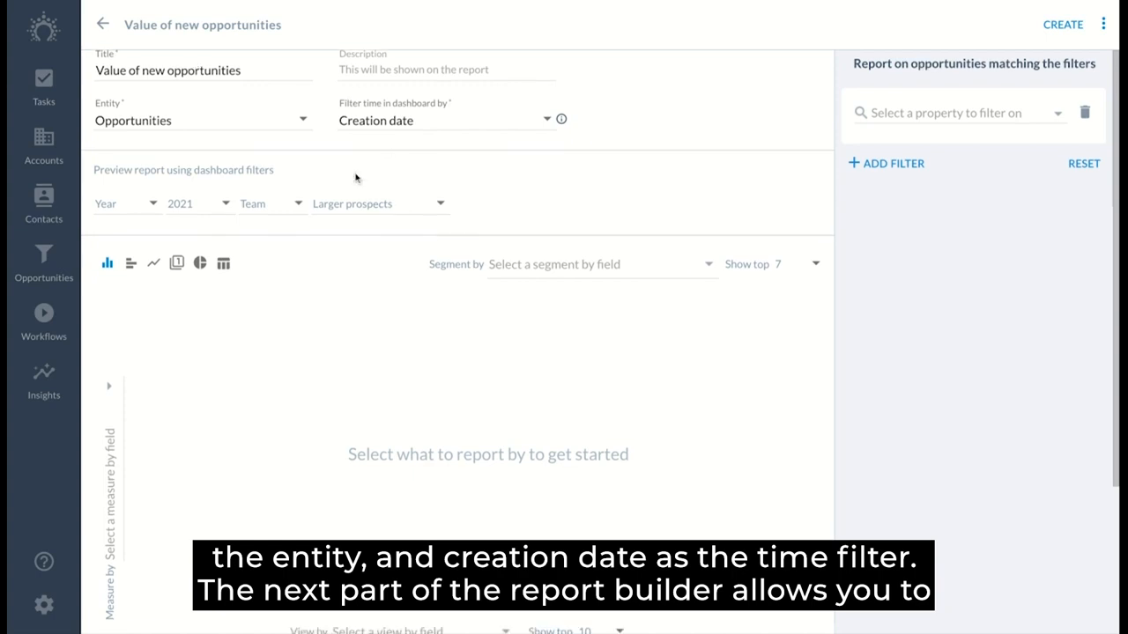
scroll(343, 179, "down", 1)
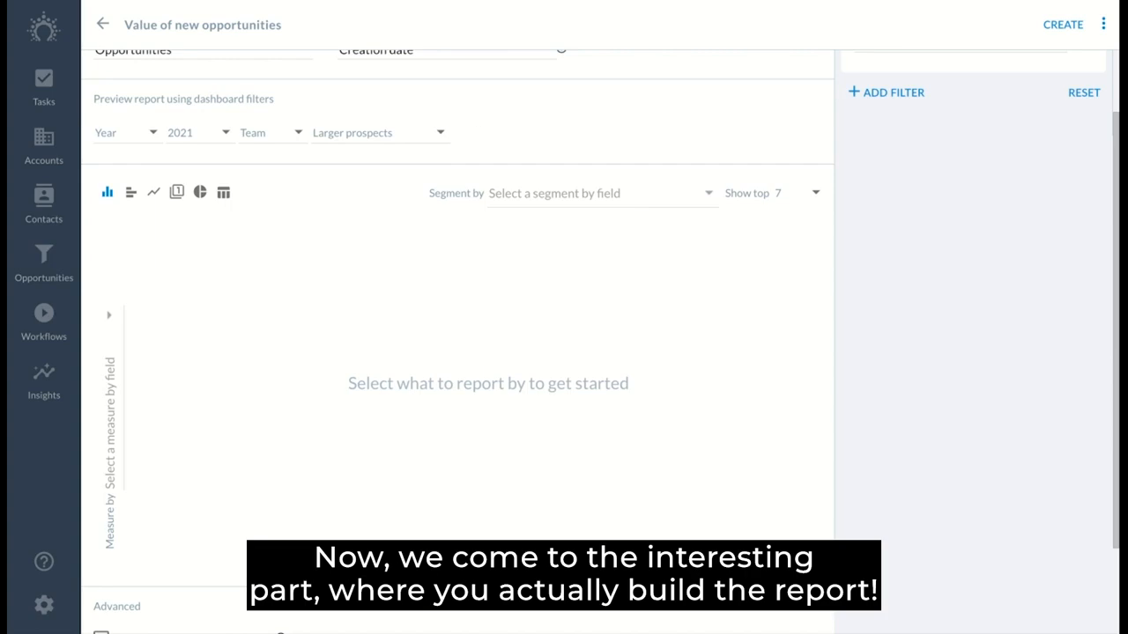
left_click(131, 192)
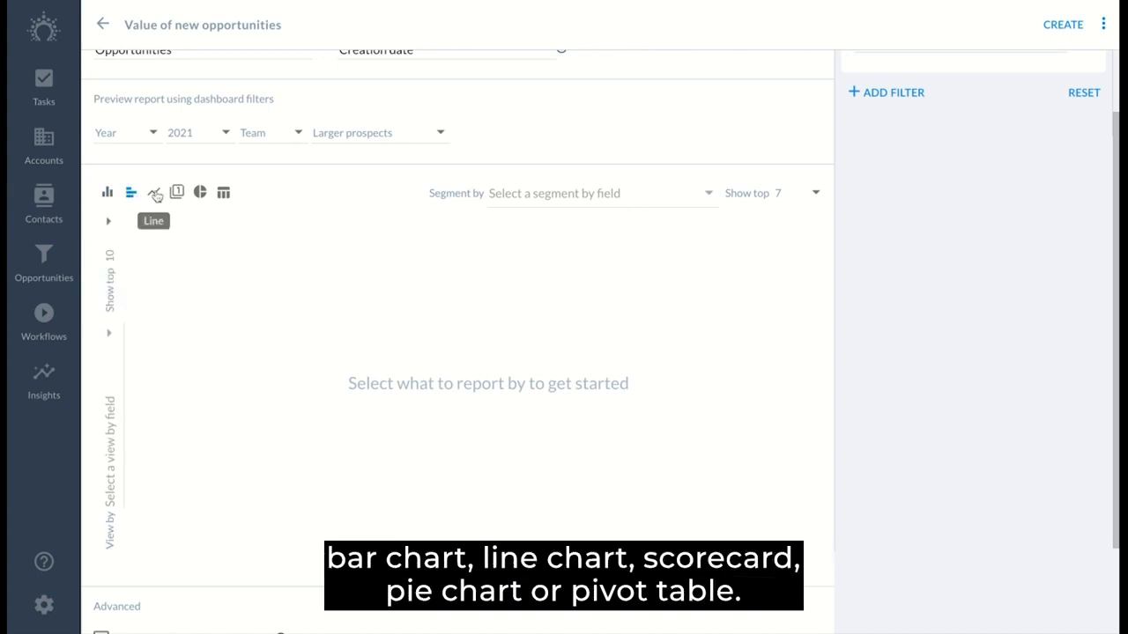
left_click(155, 194)
left_click(179, 195)
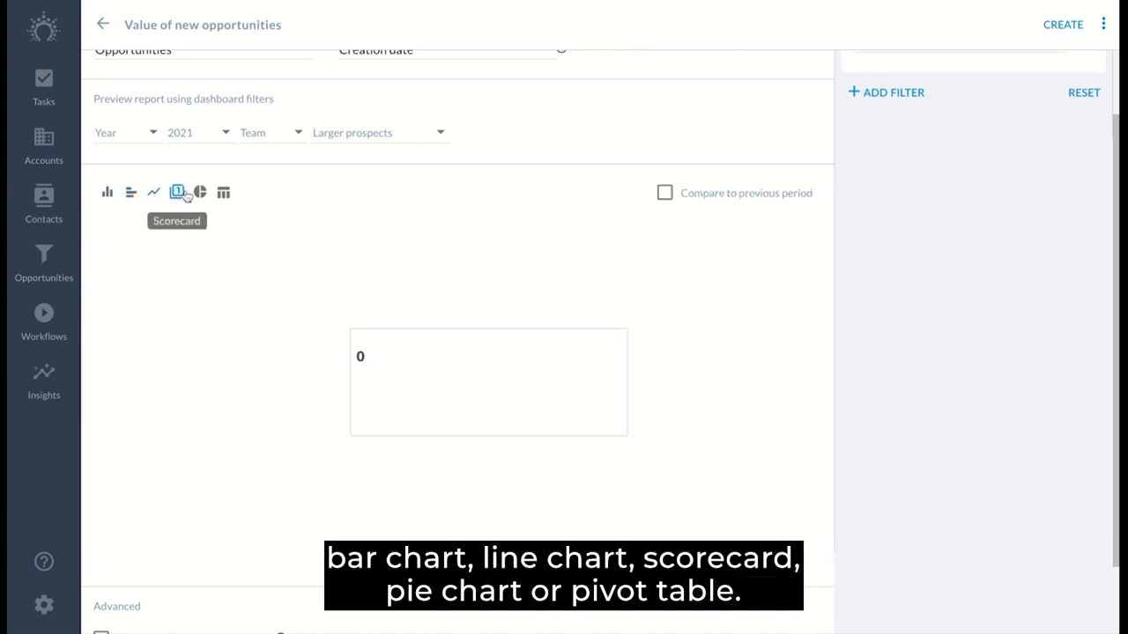
left_click(200, 193)
left_click(223, 195)
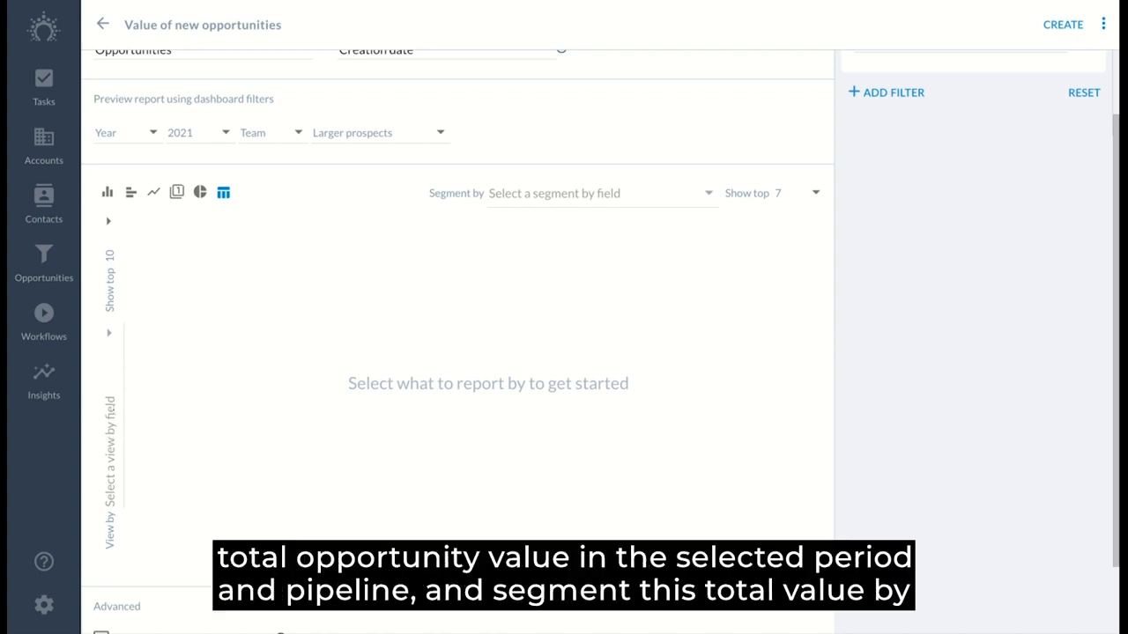
Set the pivot table to view by Opportunity created by and measure by Opportunity value
left_click(111, 410)
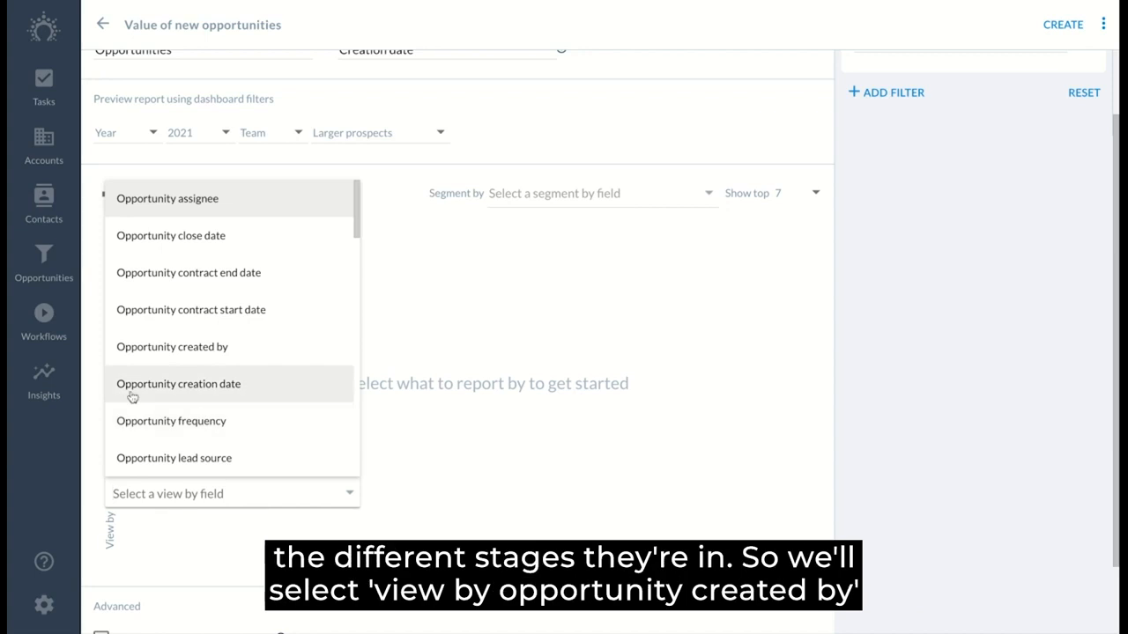
left_click(392, 337)
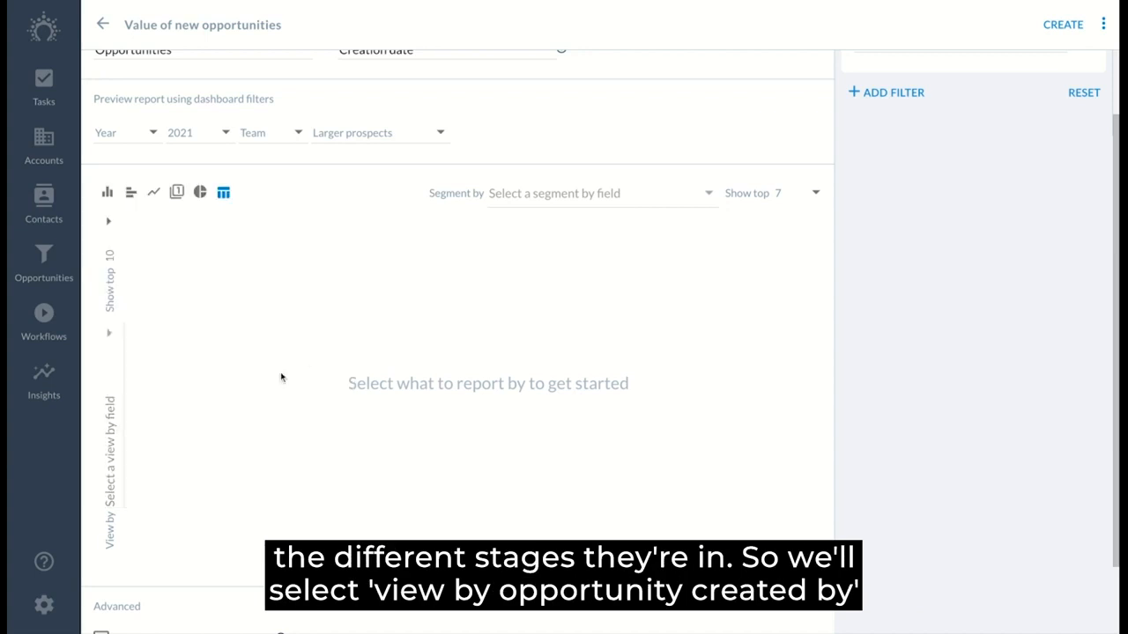
left_click(110, 448)
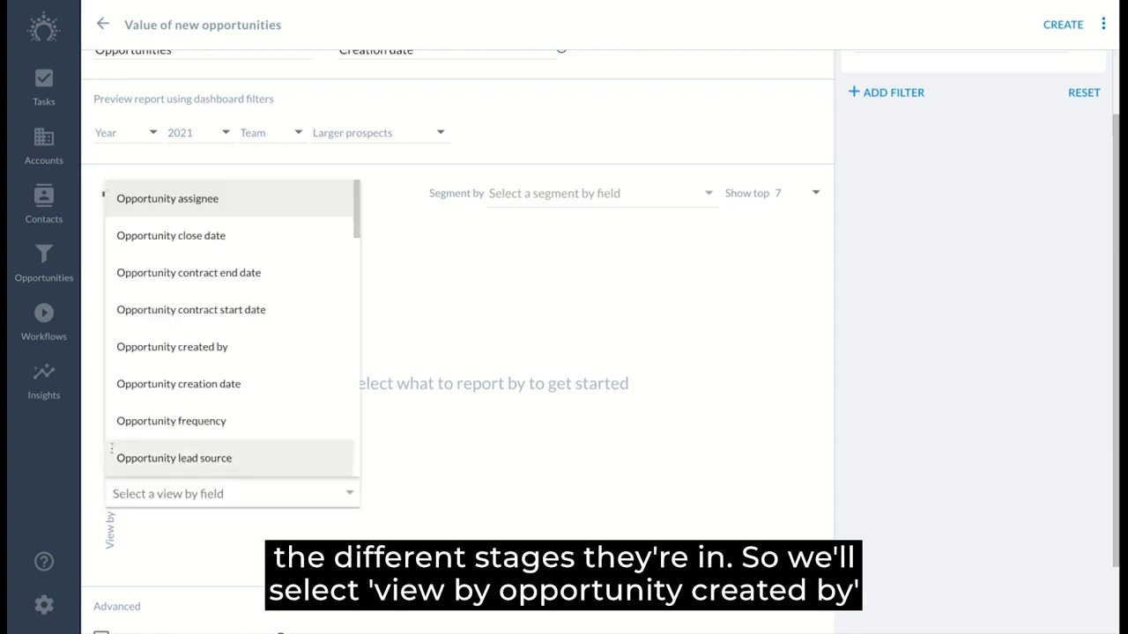
left_click(208, 346)
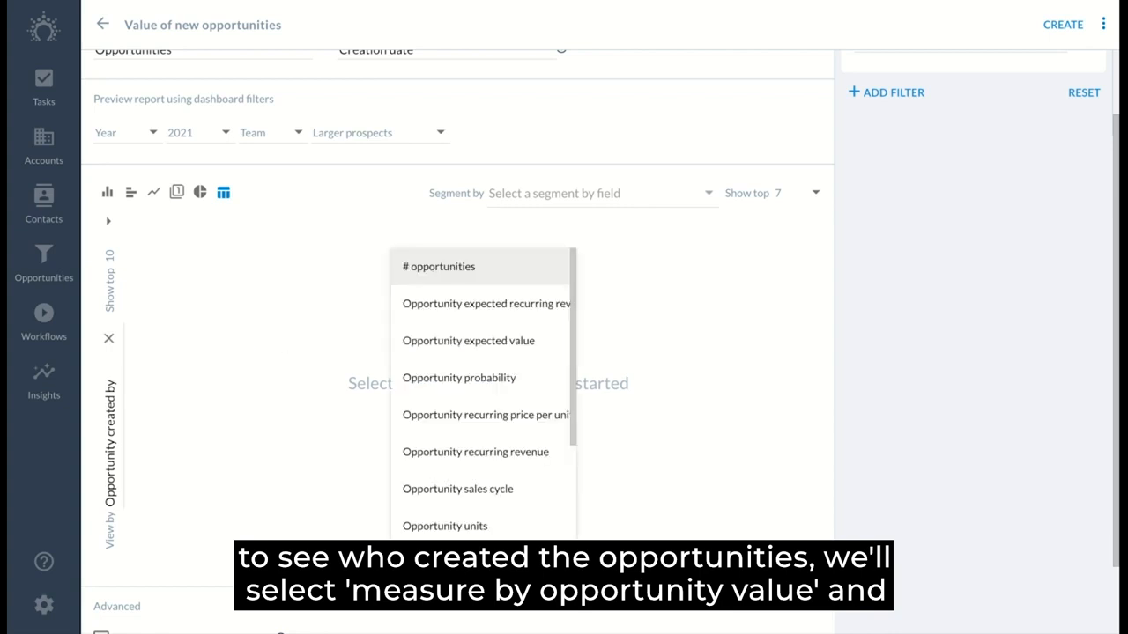
scroll(469, 489, "down", 3)
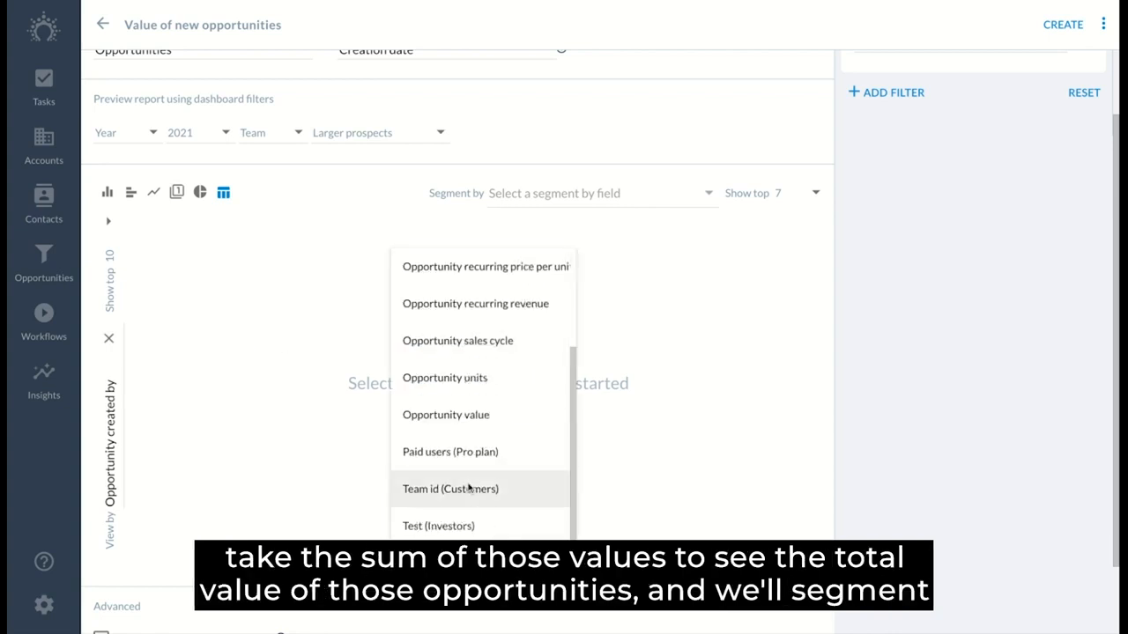
left_click(471, 420)
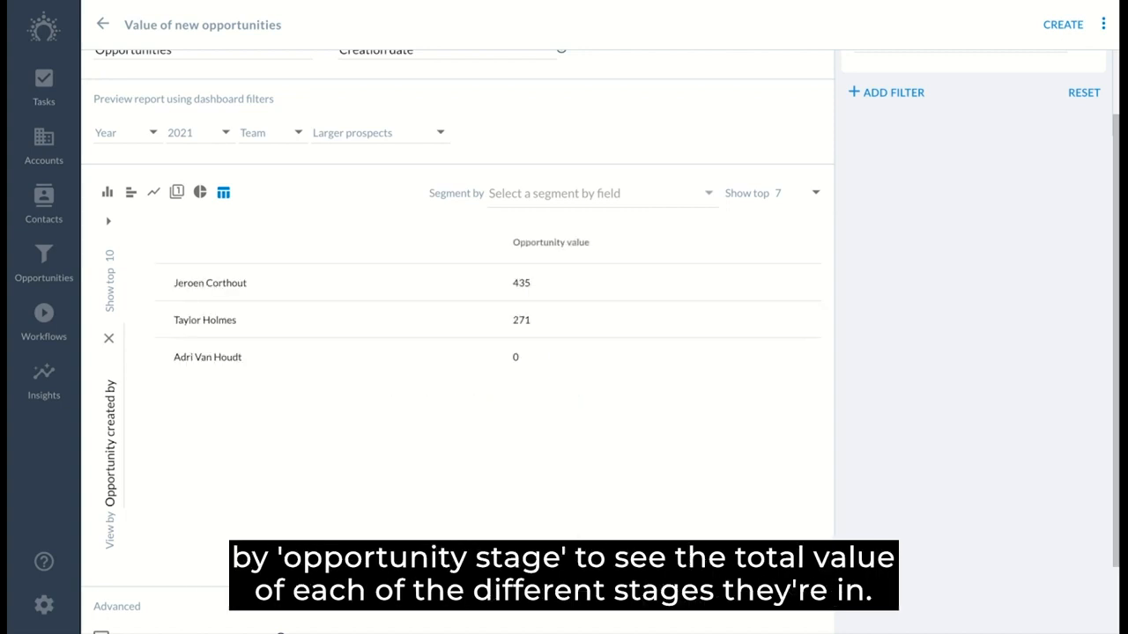
Segment the pivot table by Opportunity stage
left_click(595, 192)
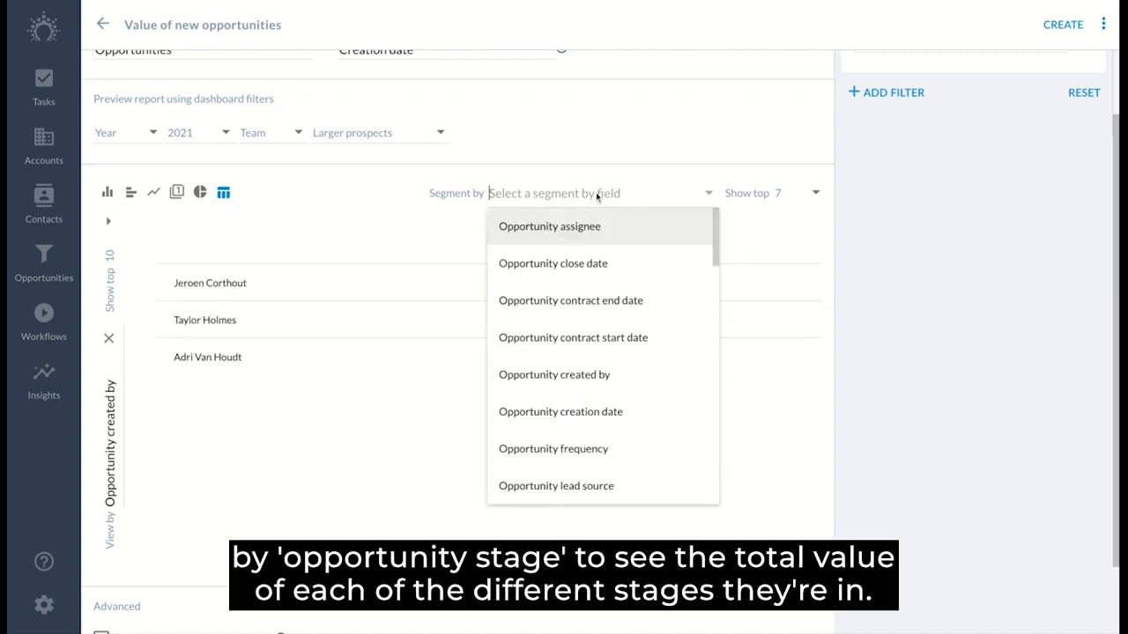
type("stage")
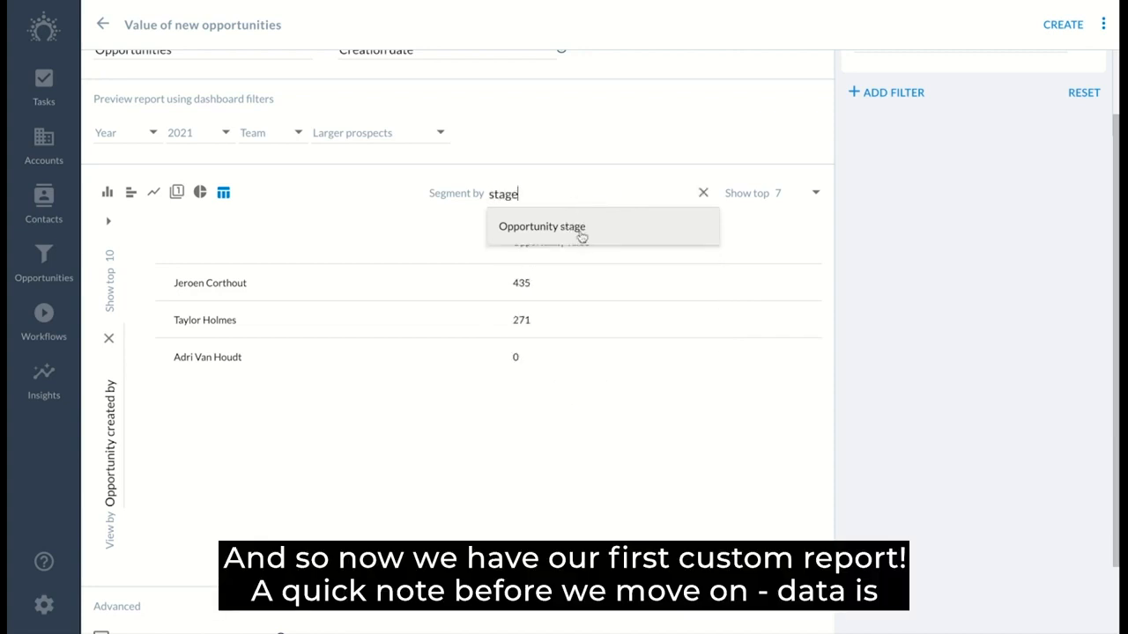
left_click(584, 228)
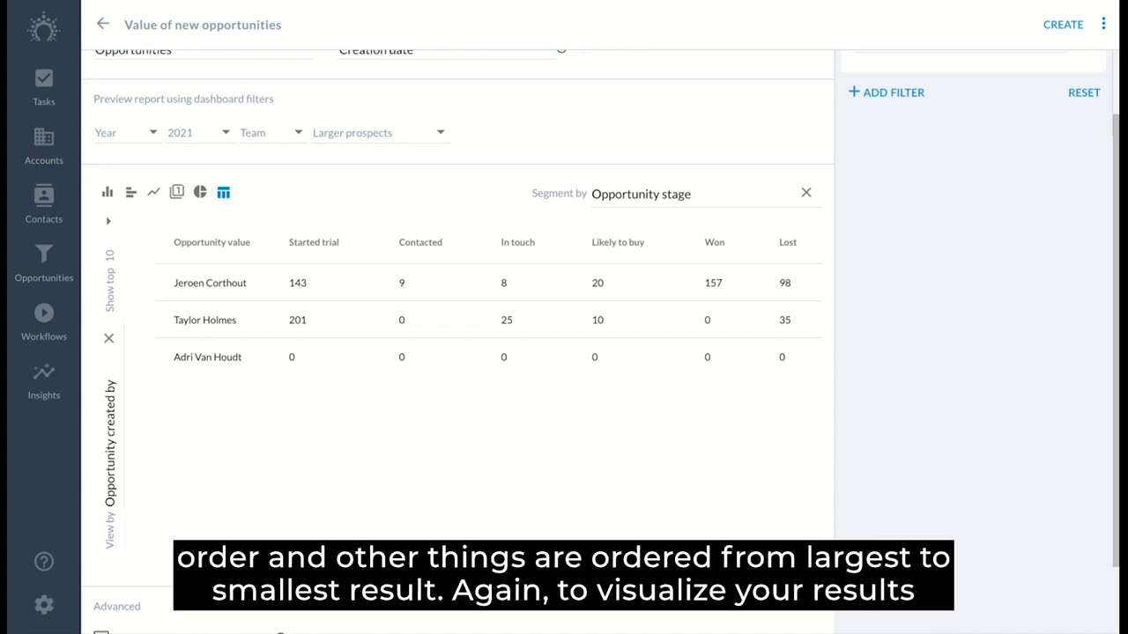
Try the column, bar, line, scorecard, pie and table visualizations for the report and return to the horizontal bar chart
left_click(107, 193)
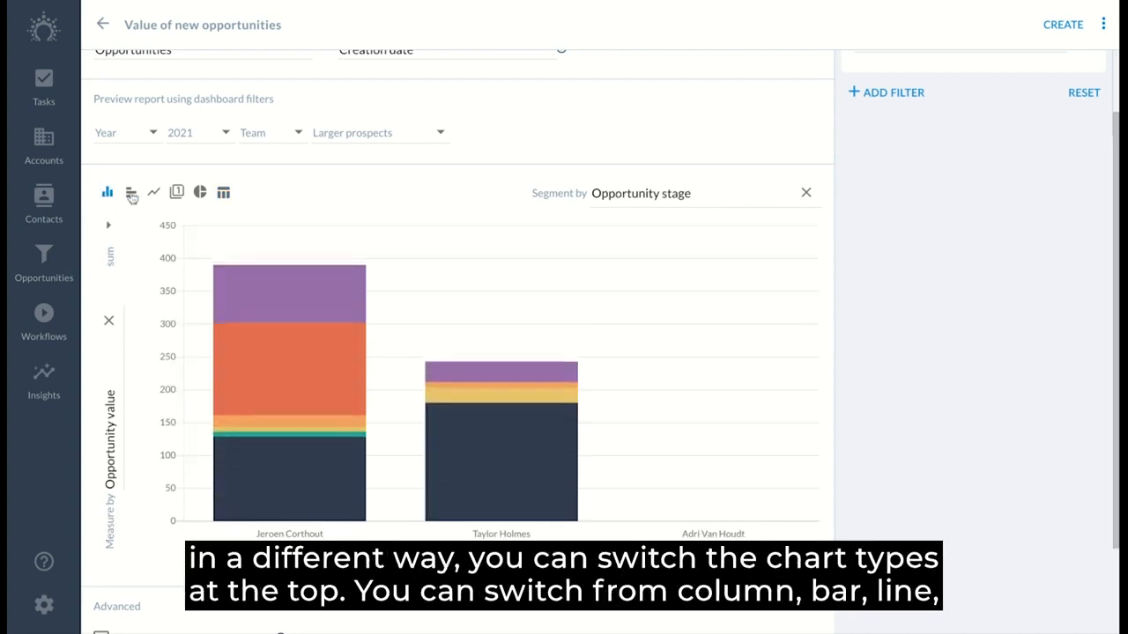
left_click(131, 194)
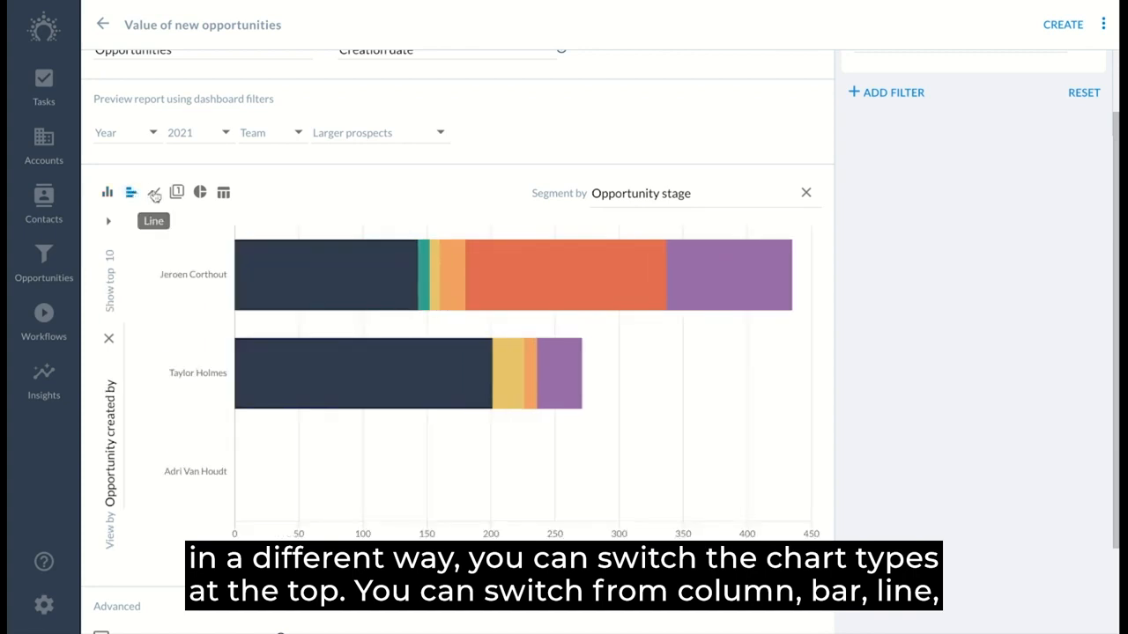
left_click(152, 192)
left_click(177, 193)
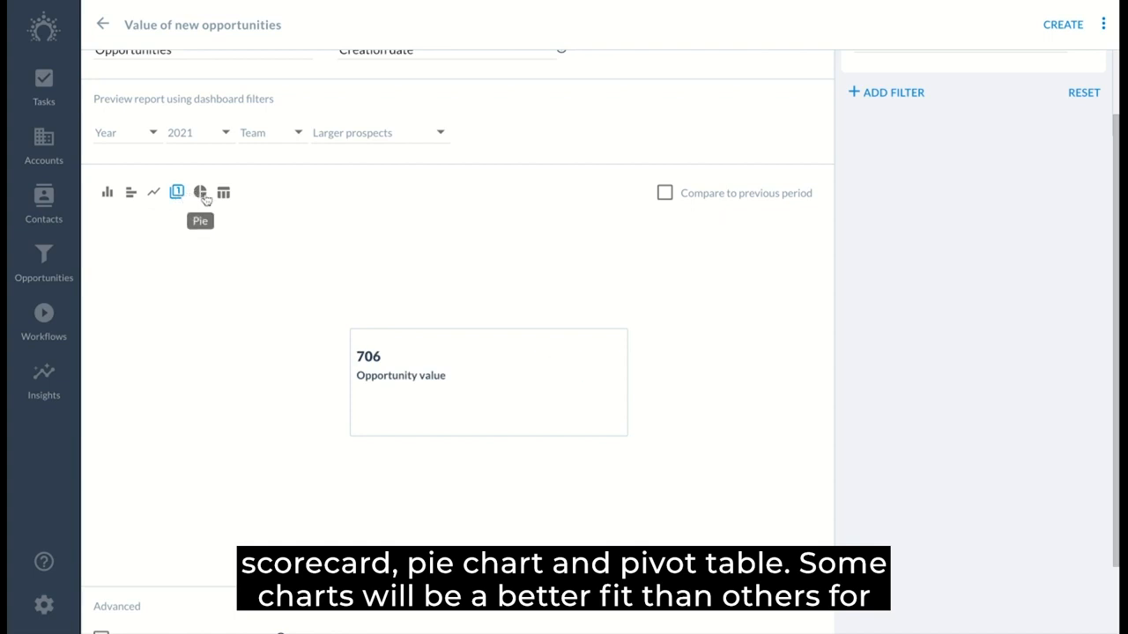
left_click(200, 194)
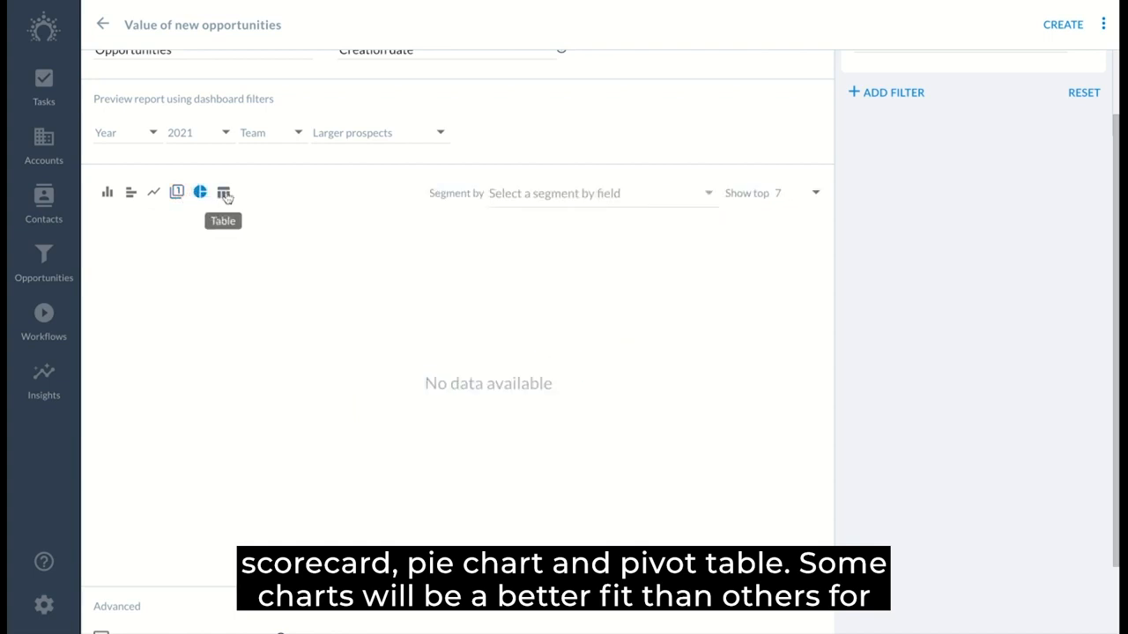
left_click(224, 194)
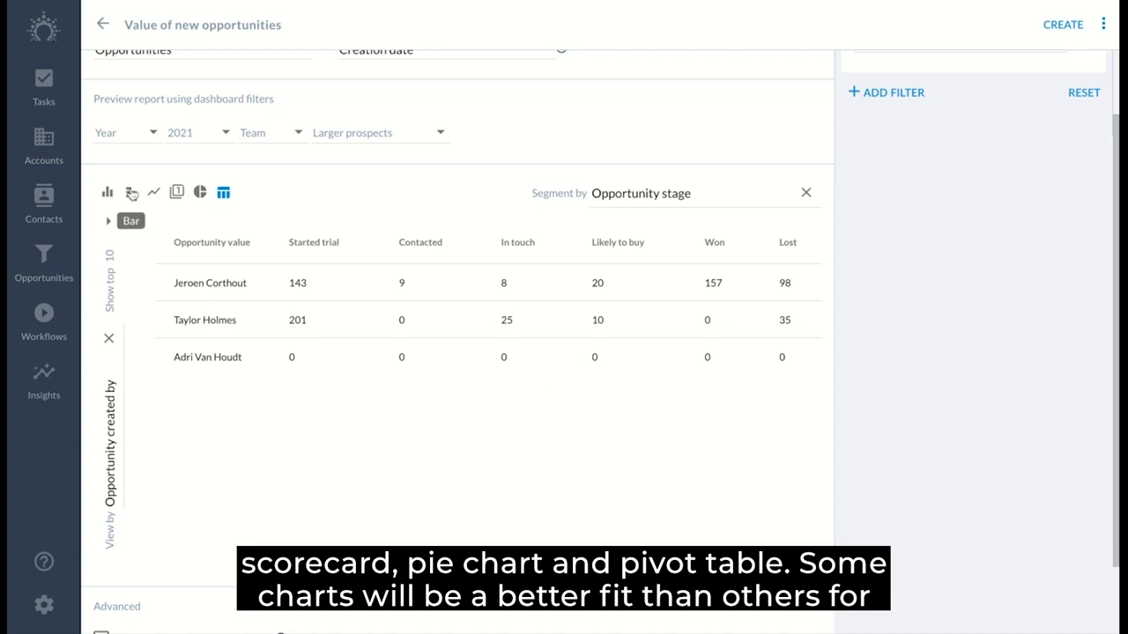
left_click(131, 193)
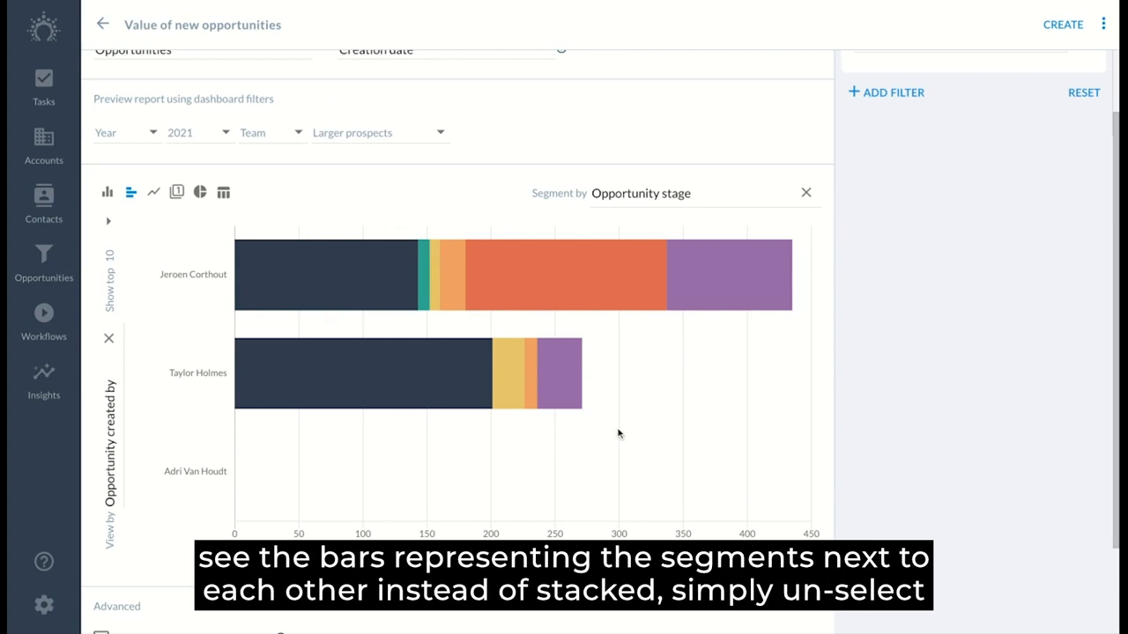
Turn off Stack segments in the report's advanced options to compare side-by-side bars, and turn it back on
scroll(618, 434, "down", 3)
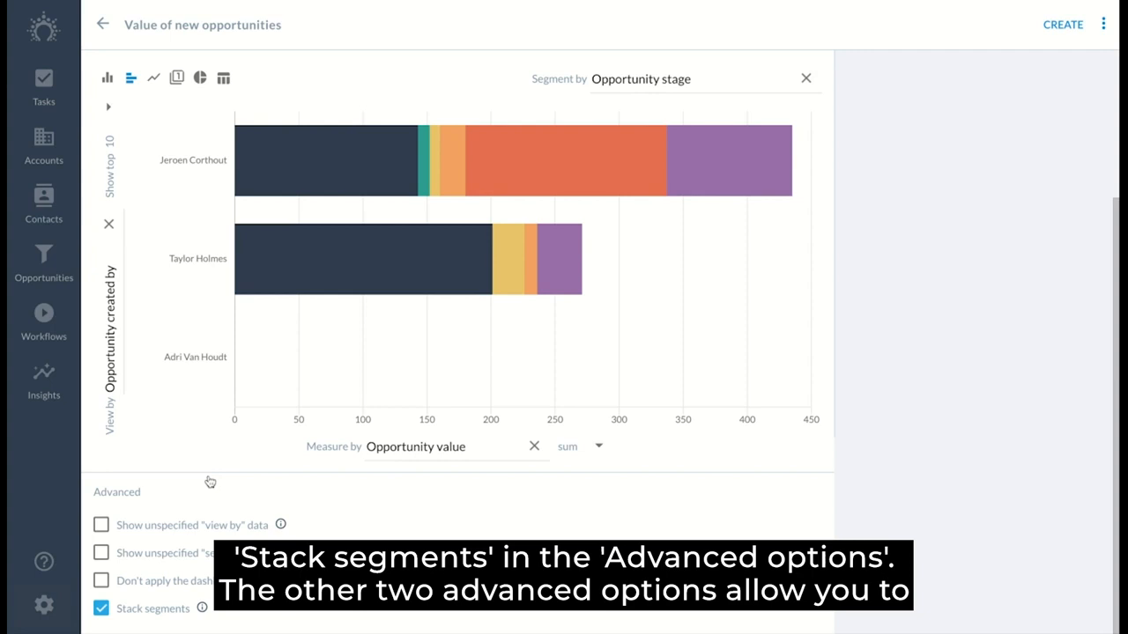
left_click(101, 609)
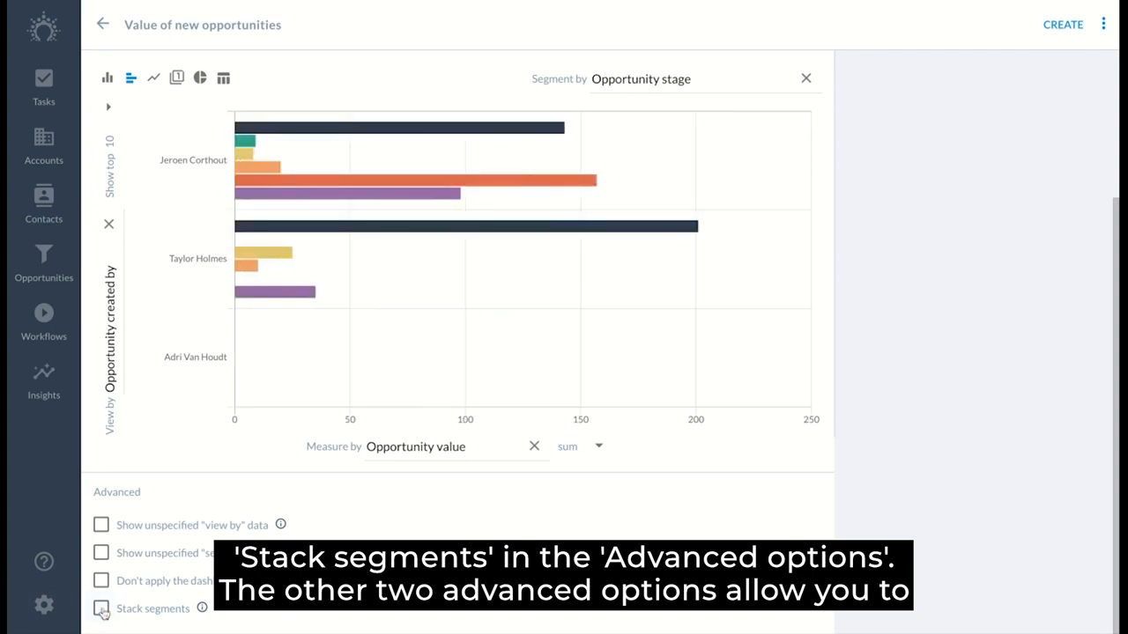
left_click(101, 608)
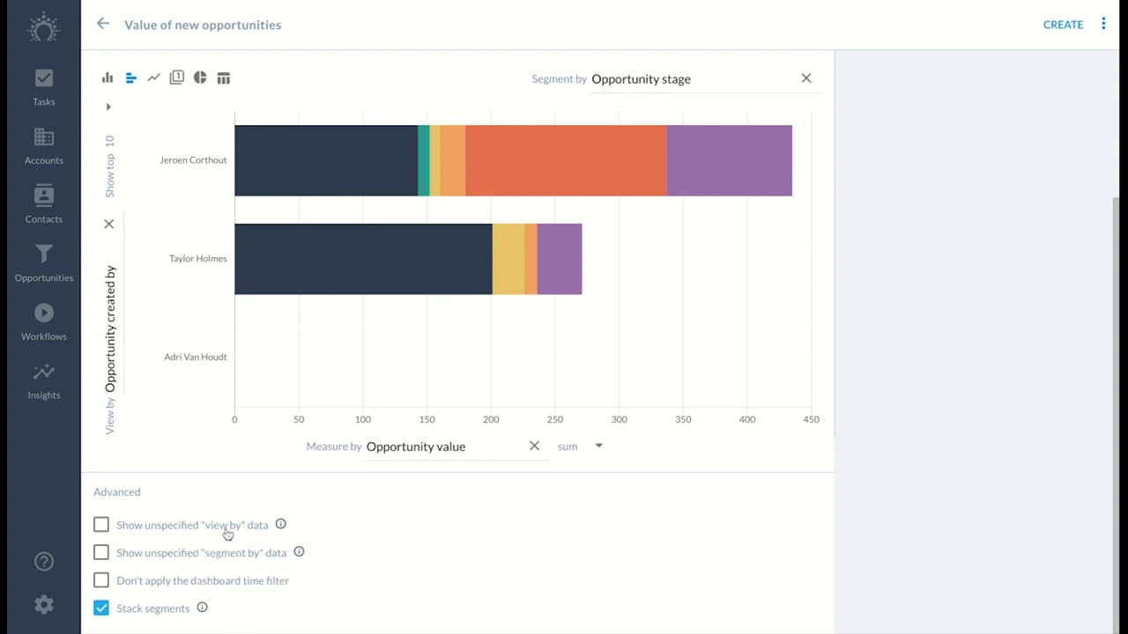
Segment the bar chart by Account country and include the unspecified "segment by" data
scroll(428, 512, "up", 2)
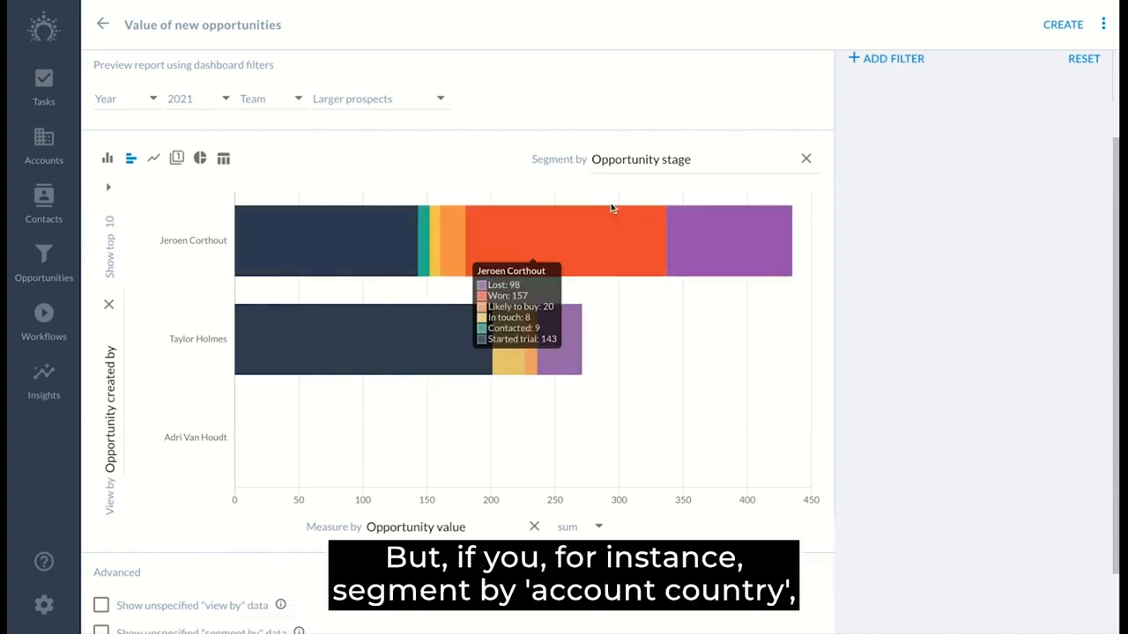
left_click(632, 161)
type("account country")
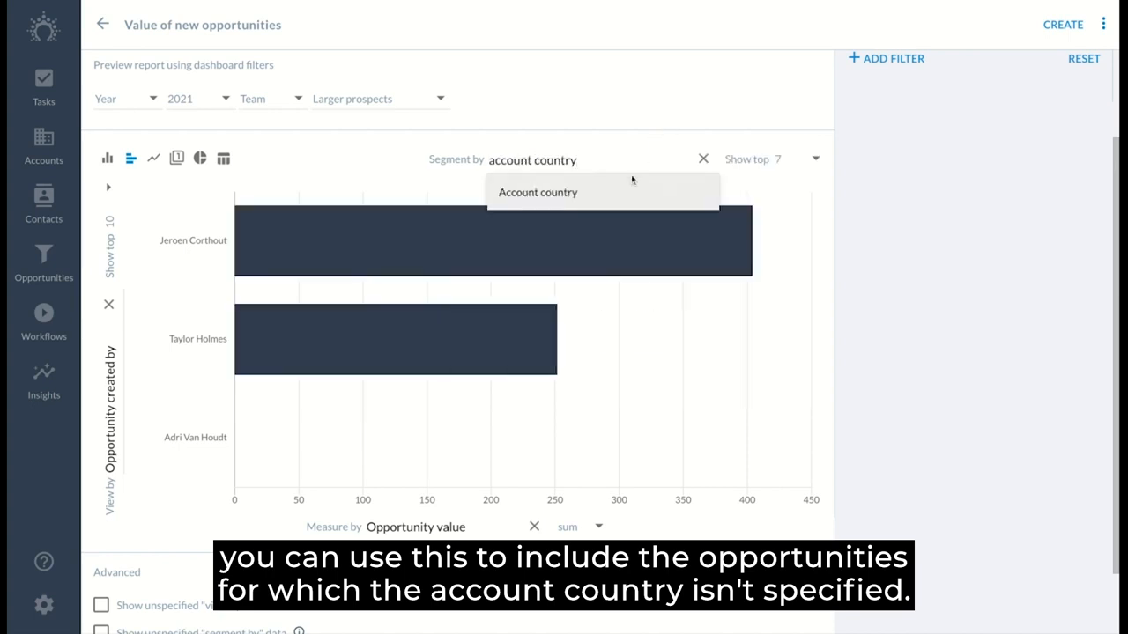
left_click(604, 190)
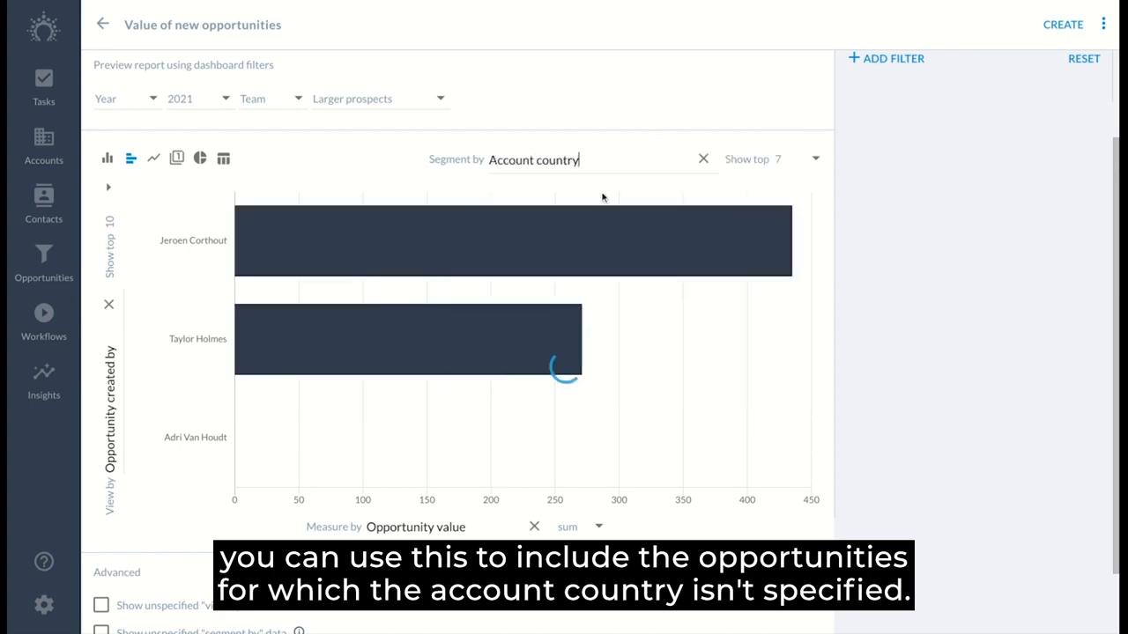
scroll(455, 385, "down", 1)
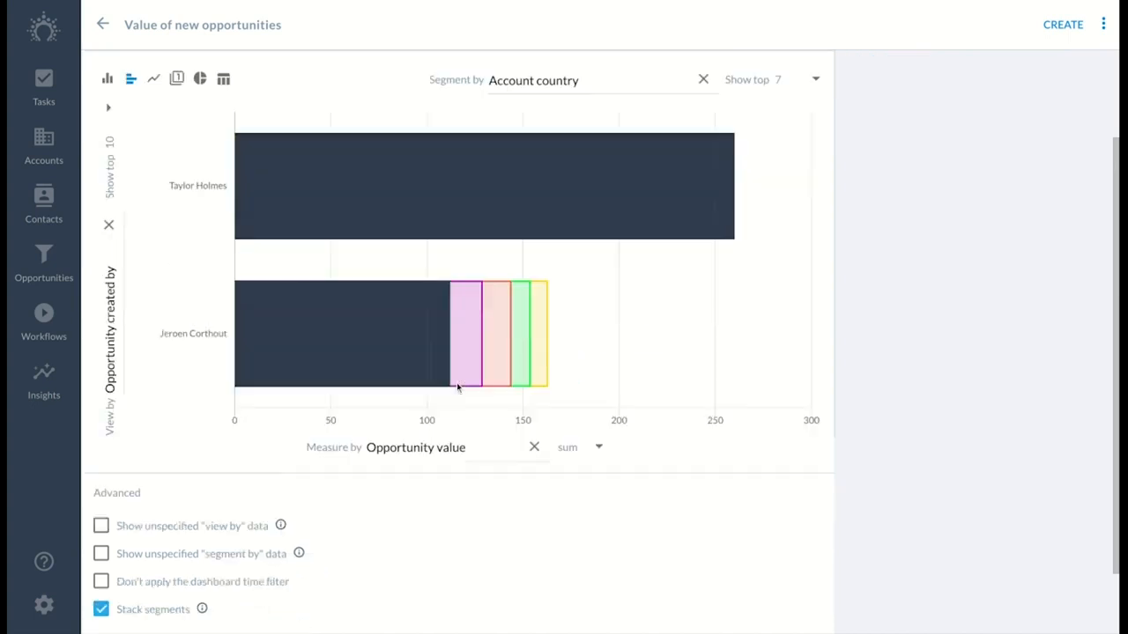
left_click(102, 554)
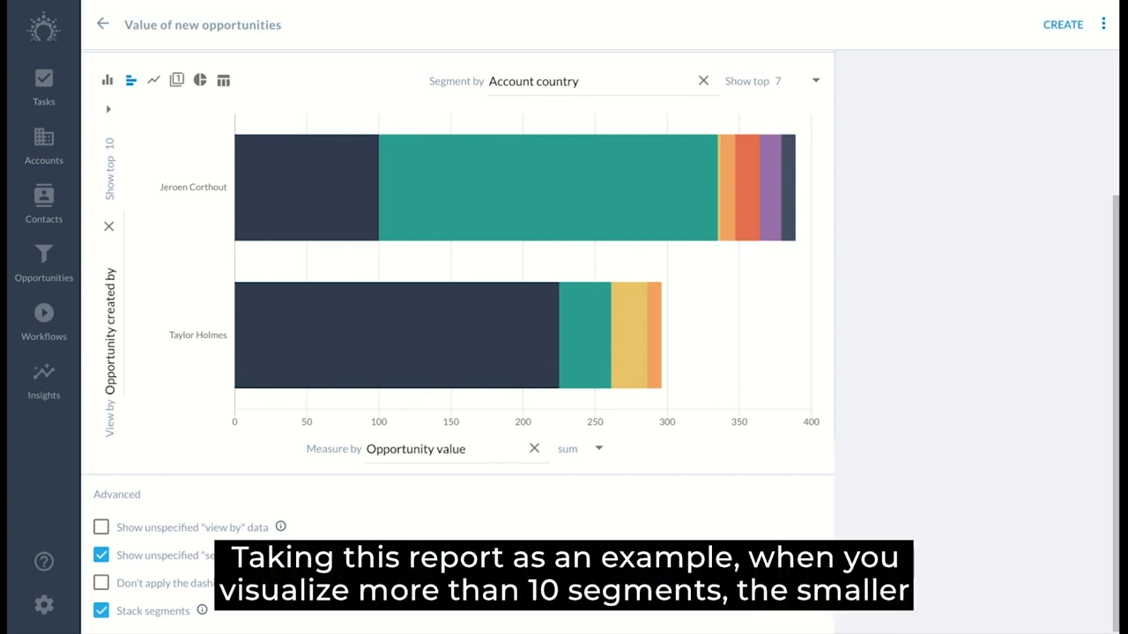
Raise the number of top segments shown in the chart to 15 and to 50
left_click(793, 81)
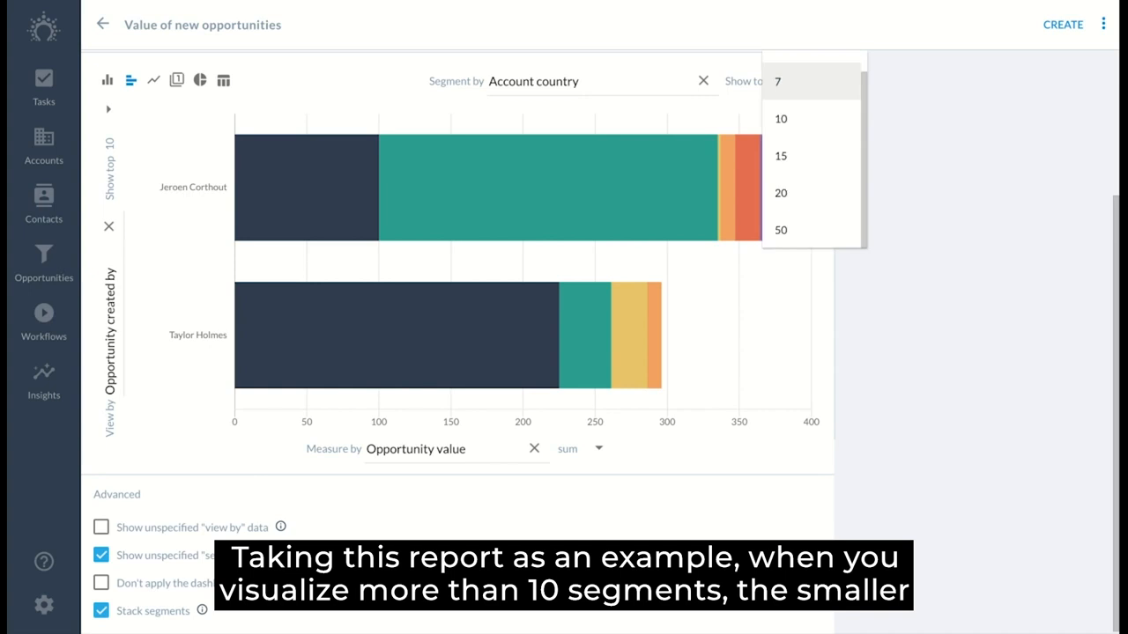
left_click(805, 156)
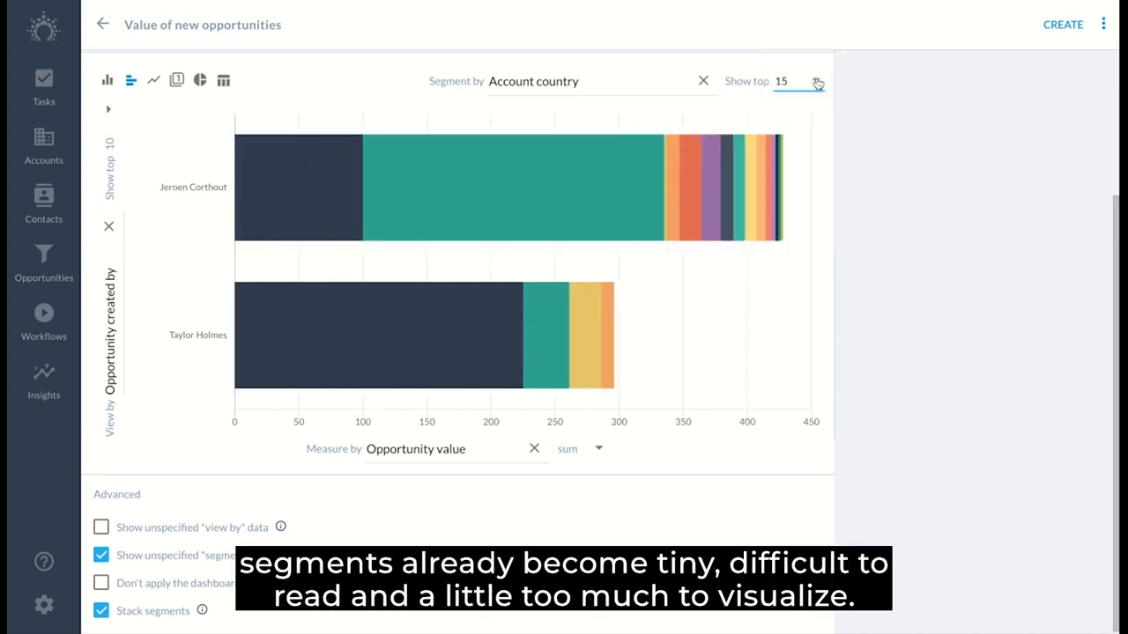
left_click(815, 80)
left_click(810, 186)
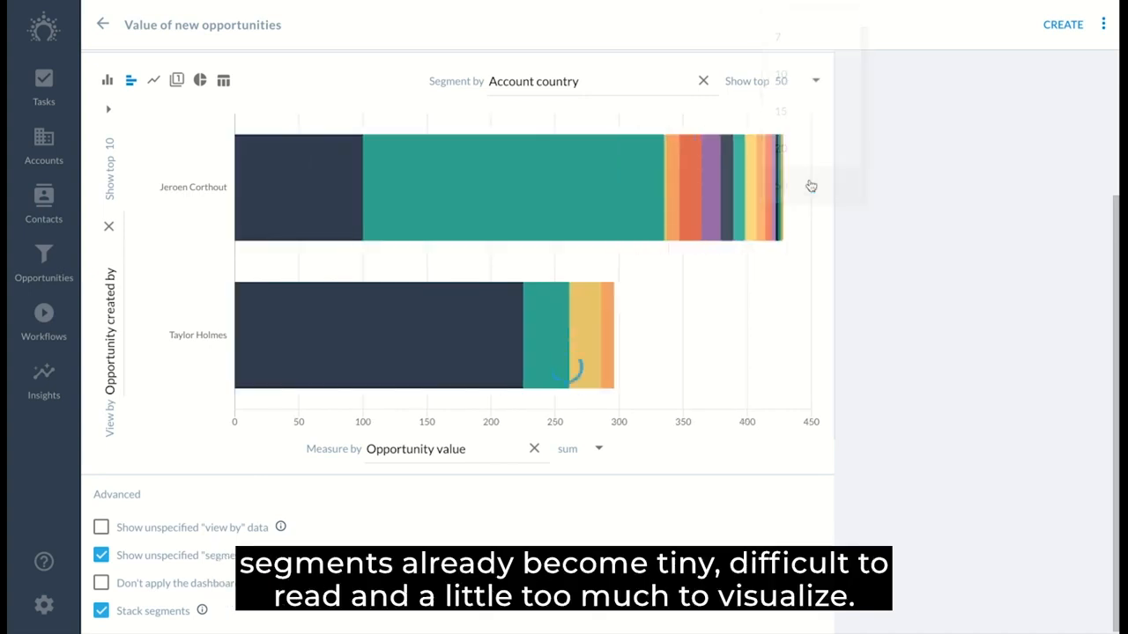
Change the chart's view by field to Opportunity creation date and set its interval to daily
left_click(108, 305)
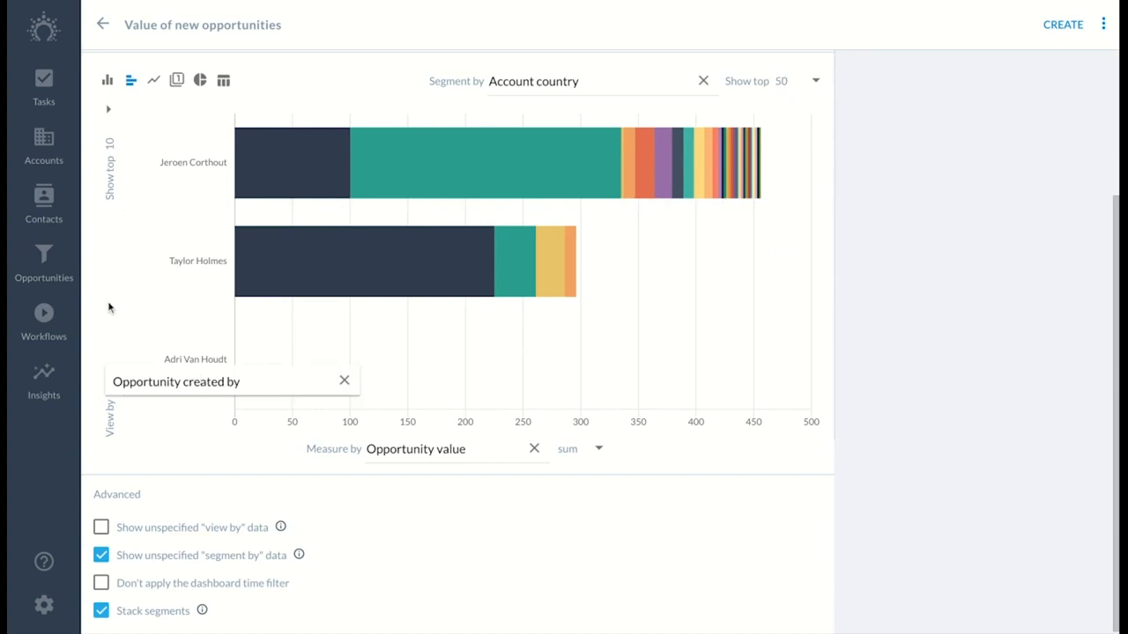
key("BackSpace")
key("BackSpace")
key("BackSpace")
key("BackSpace")
type("ion date")
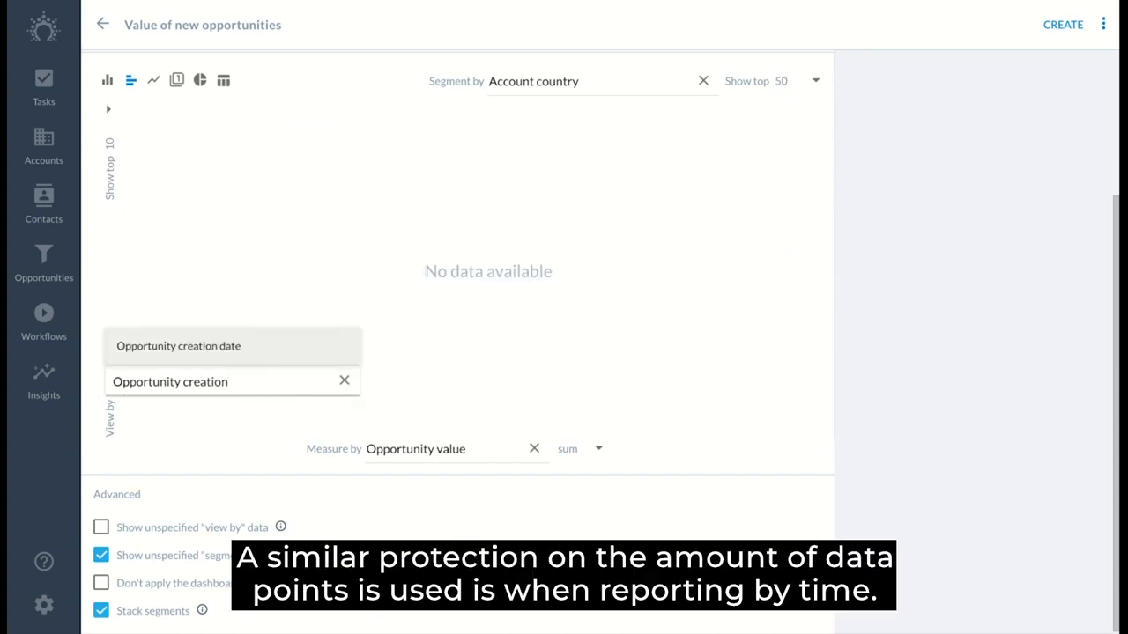
left_click(252, 362)
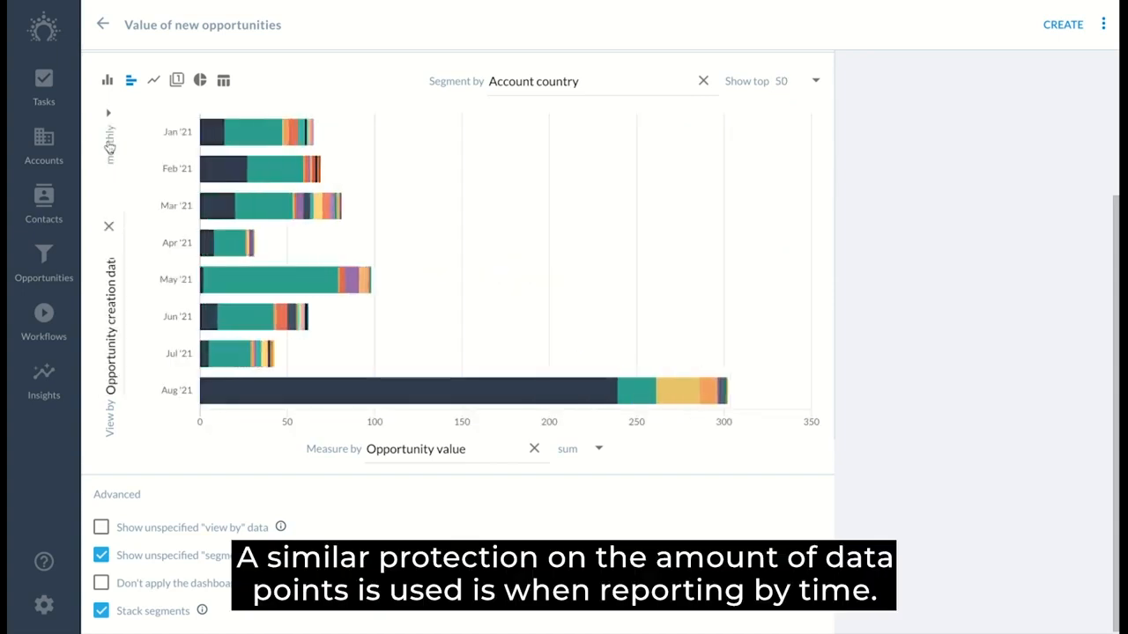
left_click(110, 143)
left_click(124, 62)
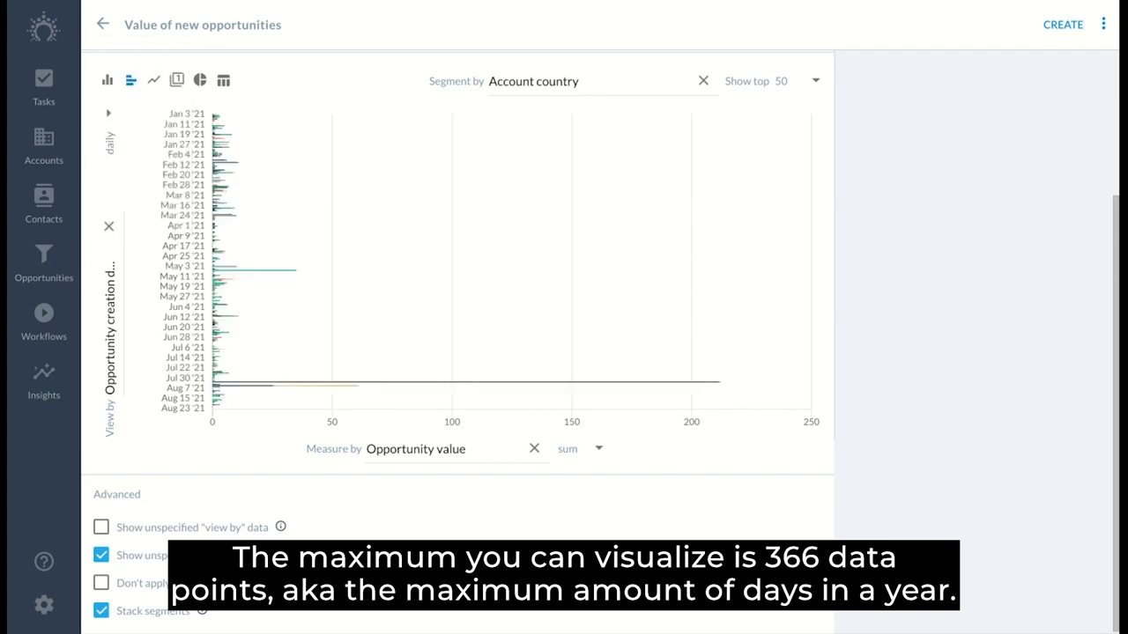
Switch the report to a column chart with a monthly interval, limited to the top 7 segments
left_click(108, 81)
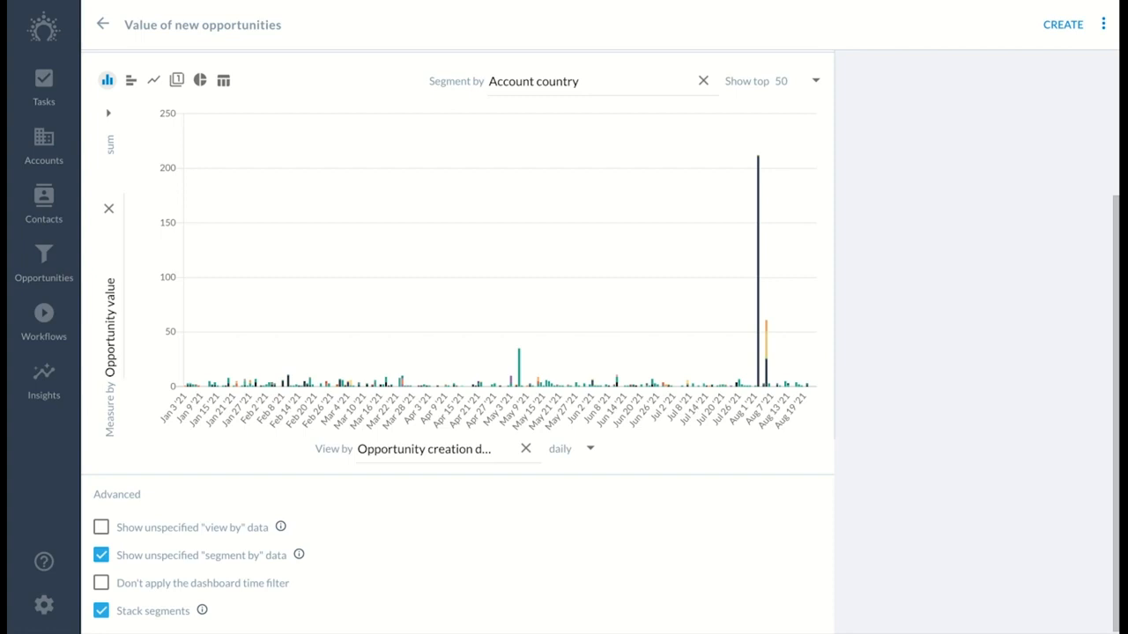
left_click(566, 451)
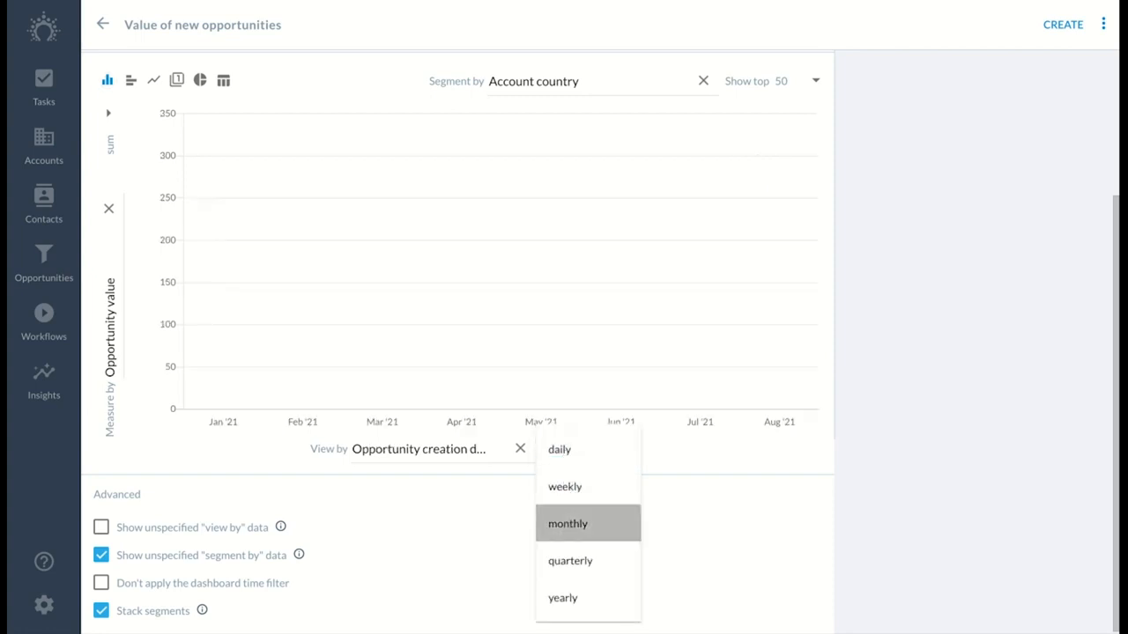
left_click(571, 523)
left_click(816, 82)
left_click(801, 63)
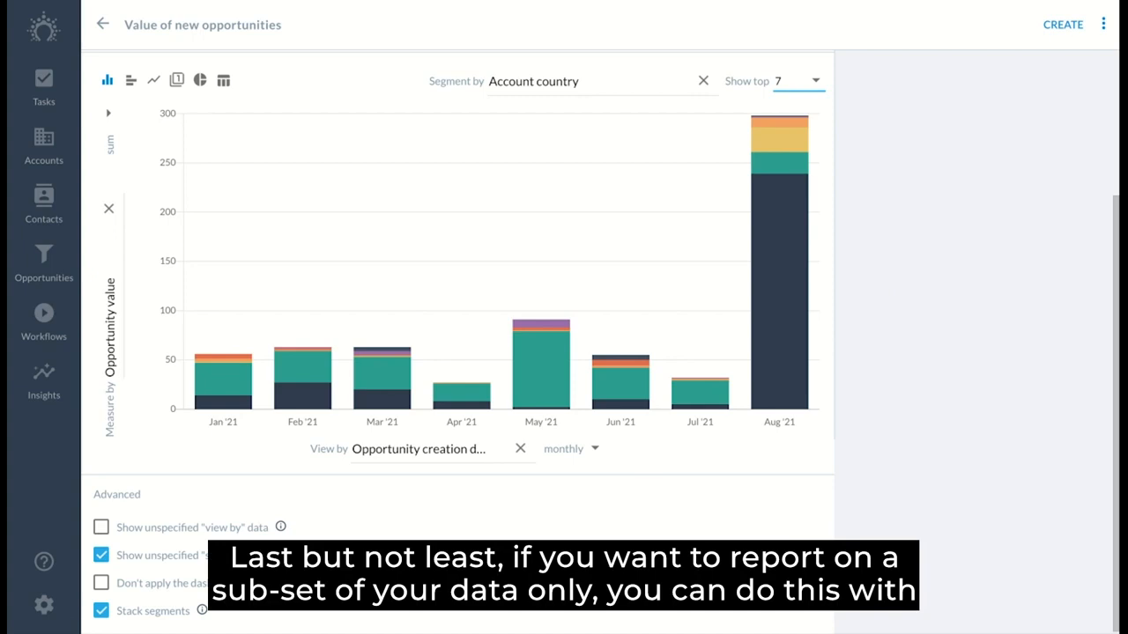
Filter the report to opportunities whose Account Last interaction date is less than 30 days ago
scroll(890, 176, "up", 3)
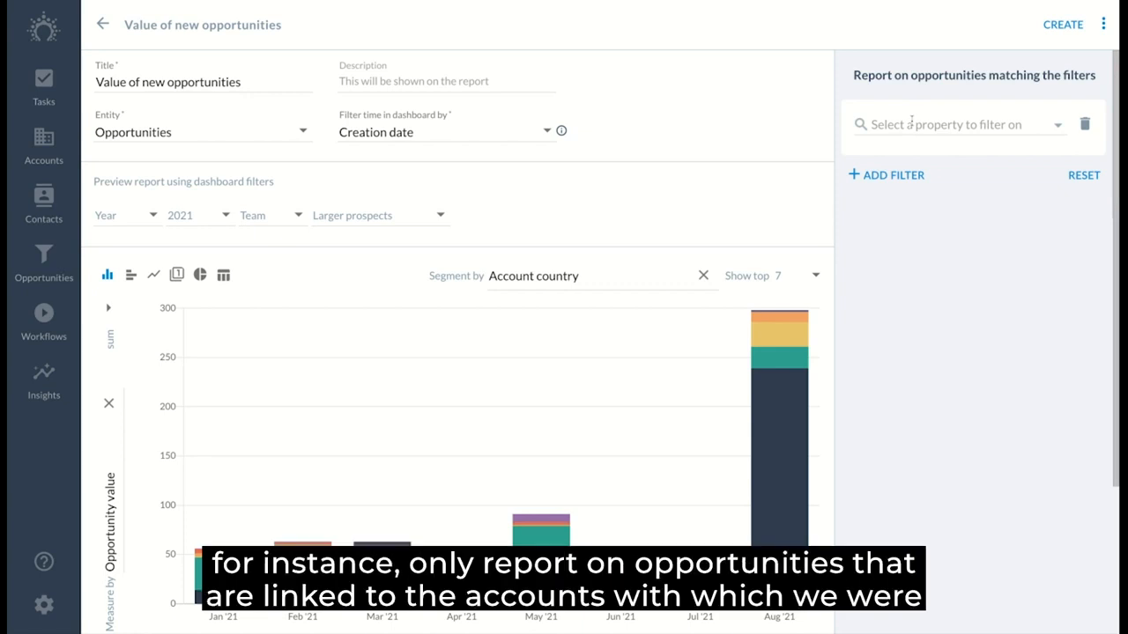
left_click(911, 124)
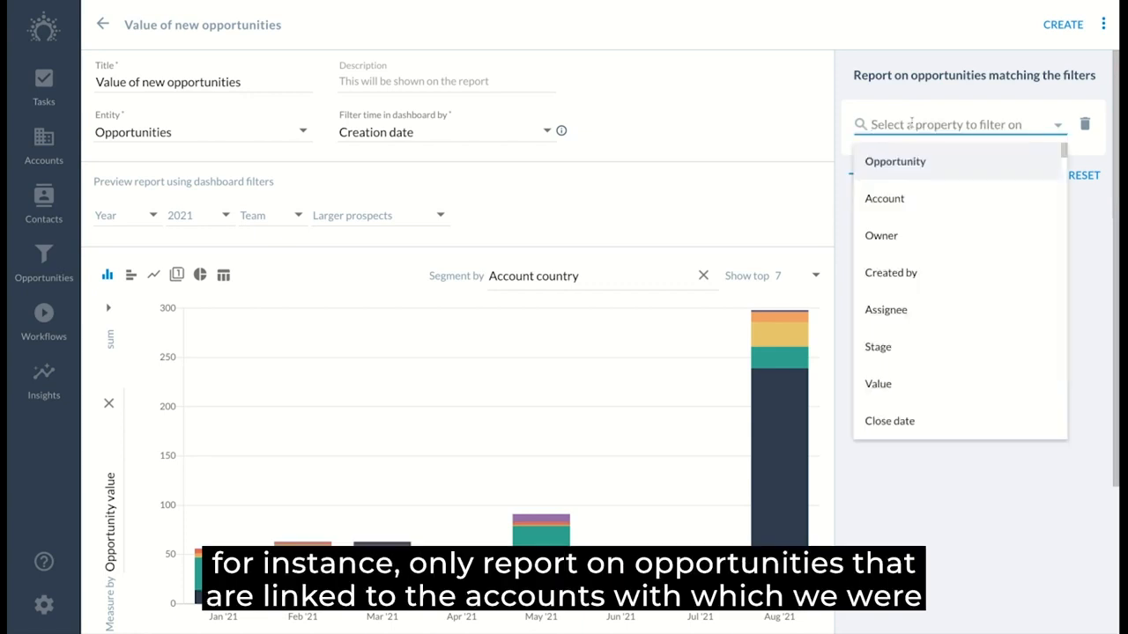
type("last int")
left_click(914, 206)
left_click(908, 167)
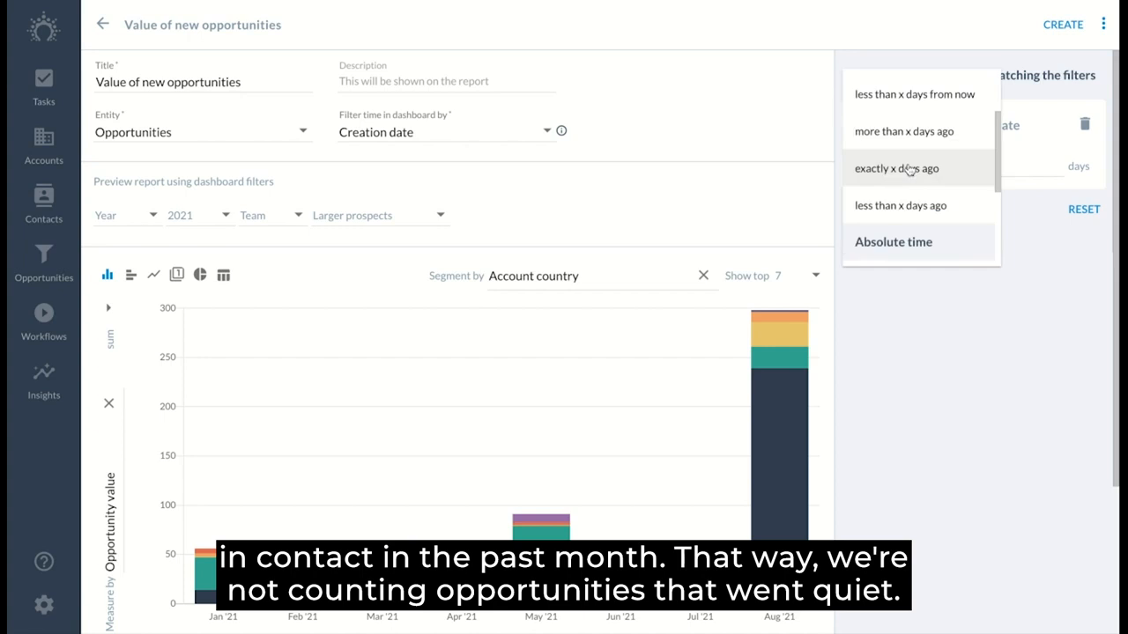
left_click(907, 203)
left_click(1027, 167)
type("30")
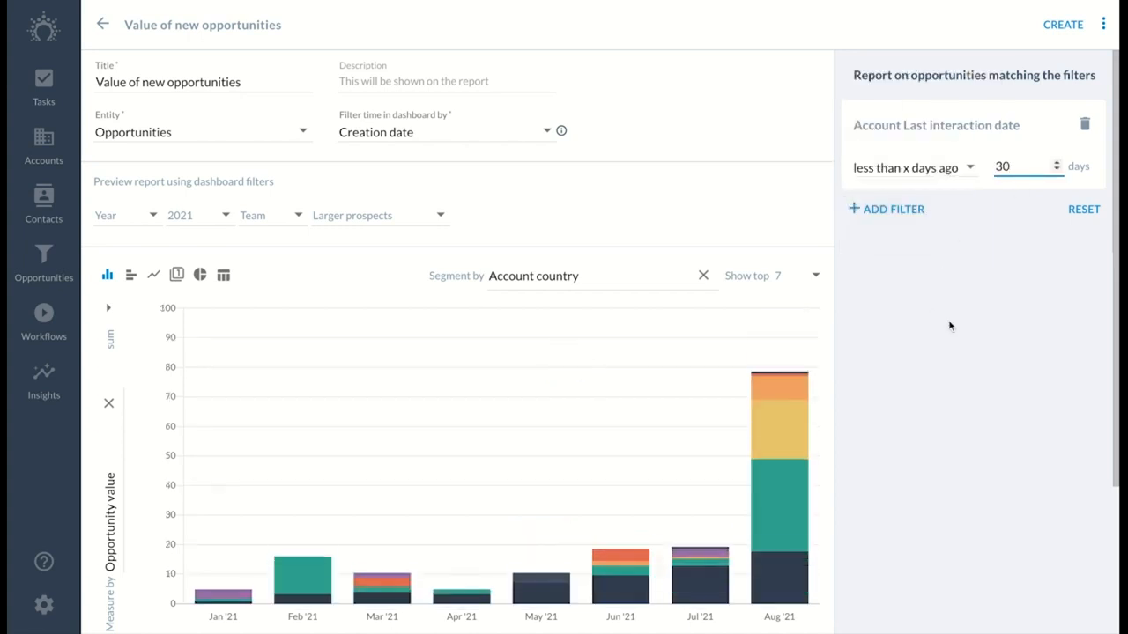
left_click(950, 326)
Review the filtered chart and create the report on the Sales performance dashboard
scroll(587, 309, "down", 1)
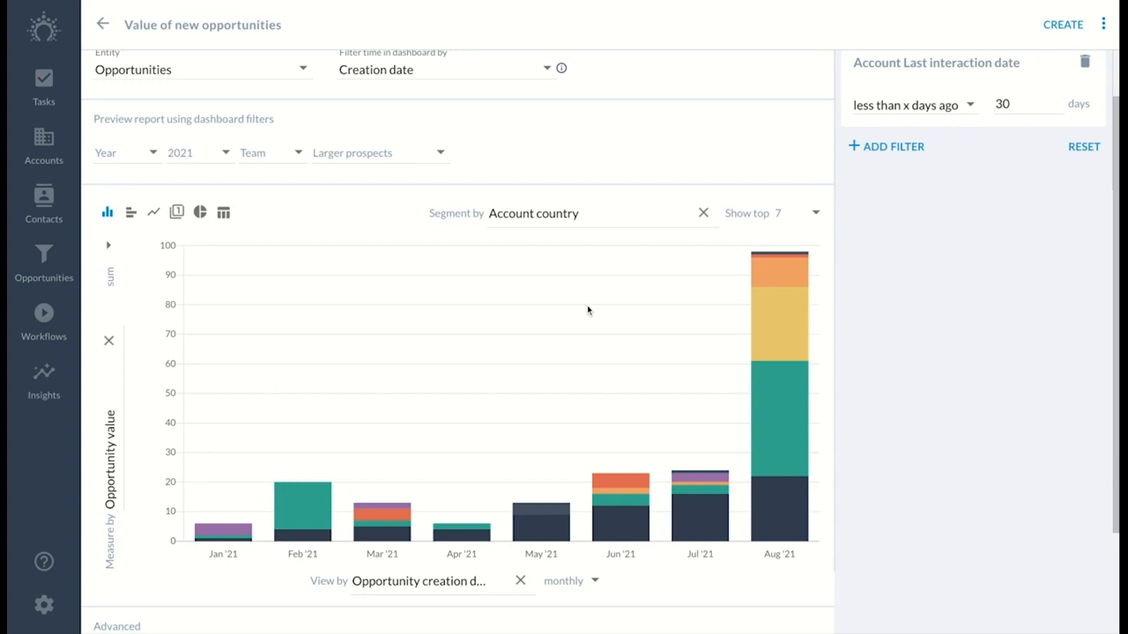
scroll(586, 309, "up", 1)
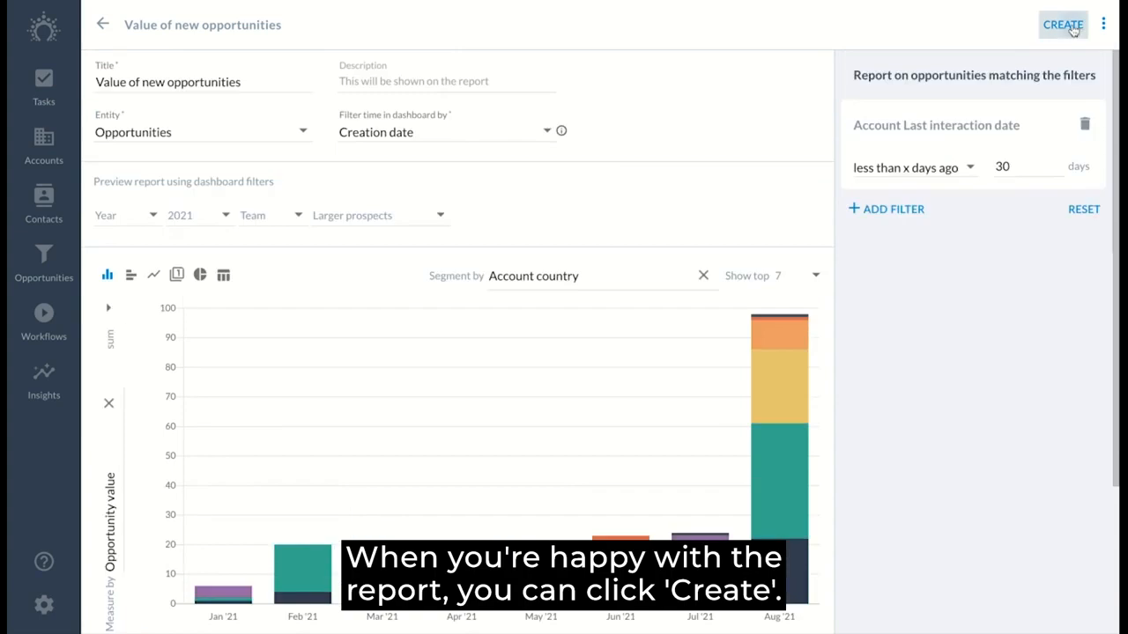
left_click(1062, 24)
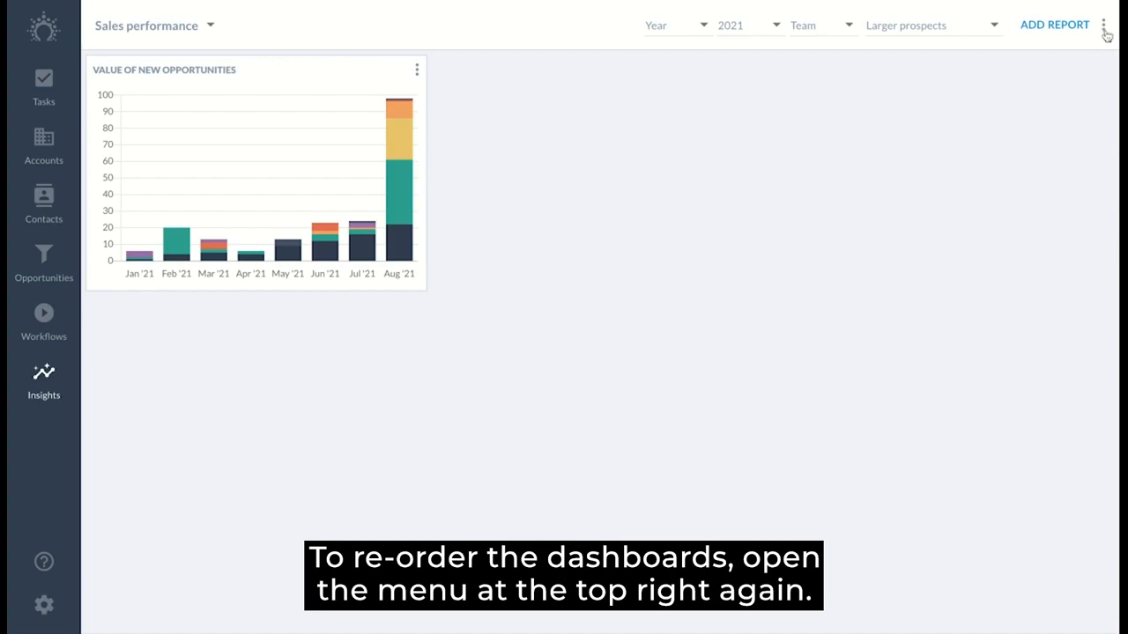
Try to reorder the dashboards by moving Pipeline analysis in the list, and cancel the reordering
left_click(1104, 26)
left_click(1055, 76)
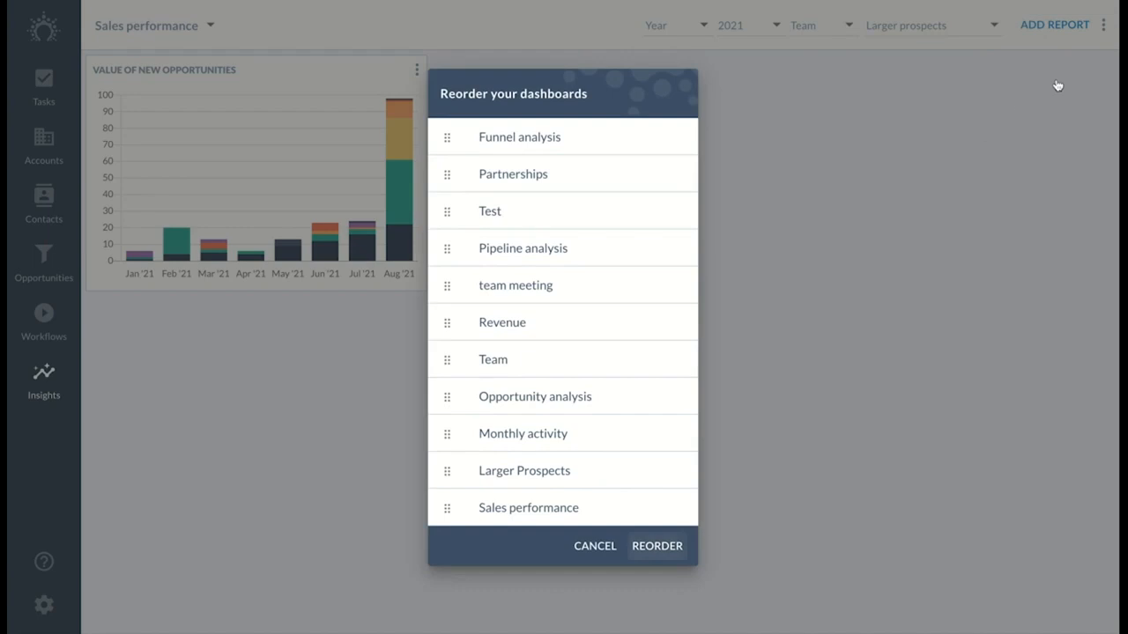
mouse_move(447, 249)
left_mouse_down()
mouse_move(447, 348)
mouse_move(458, 244)
mouse_move(444, 232)
mouse_move(465, 249)
left_mouse_up()
left_click(596, 541)
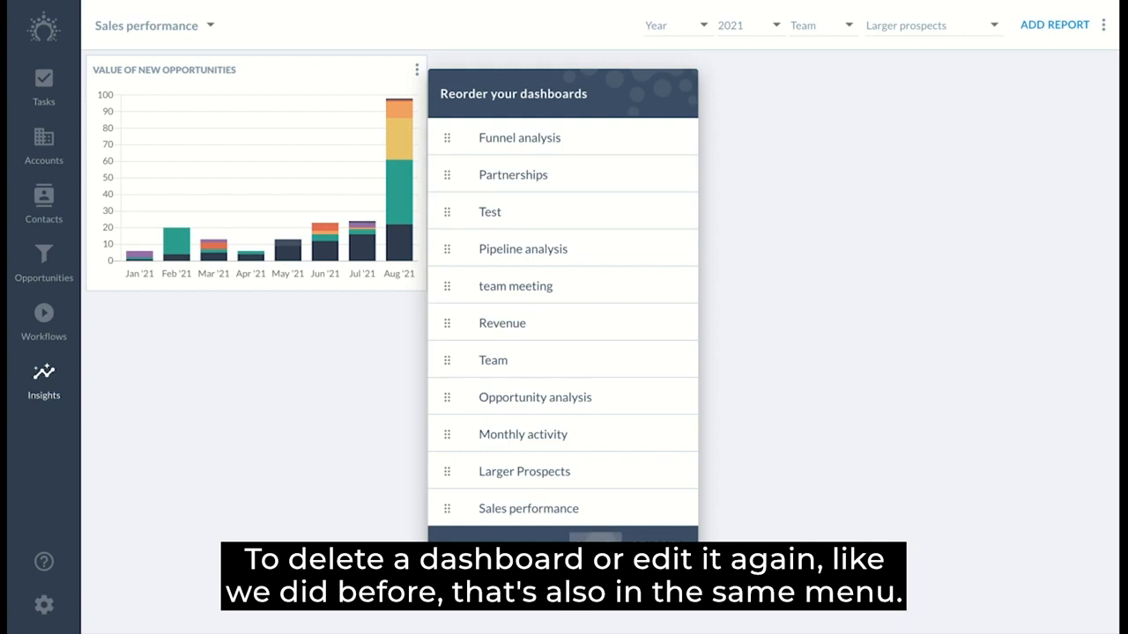
Review the options available for the Sales performance dashboard and for its Value of new opportunities report
left_click(1106, 27)
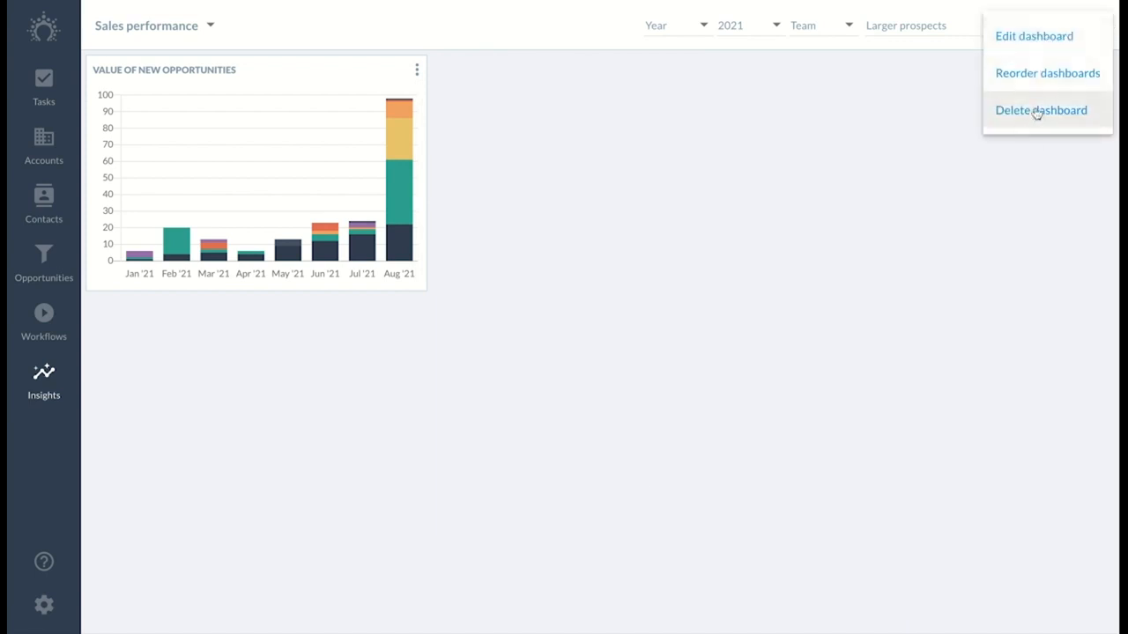
left_click(685, 262)
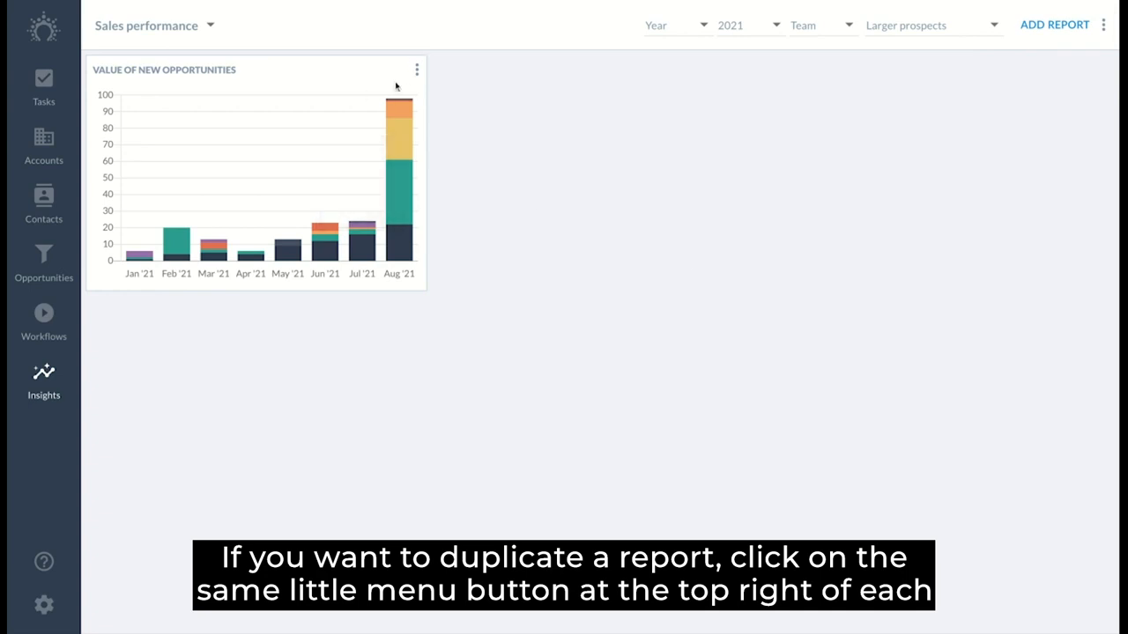
left_click(418, 69)
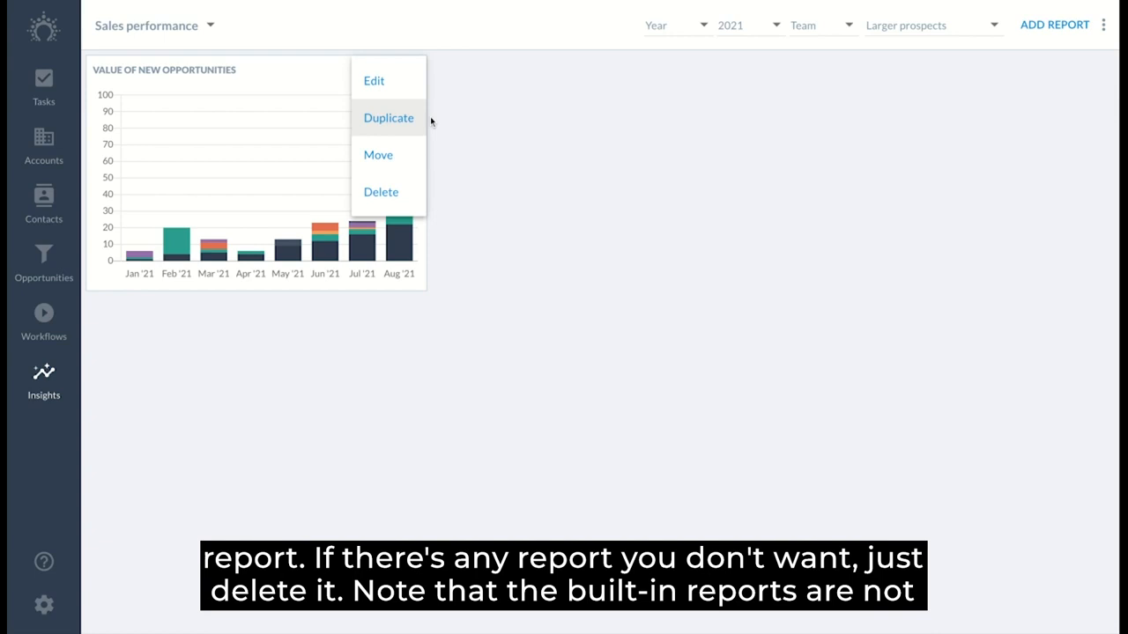
left_click(464, 192)
Switch from the Sales performance dashboard to the Revenue dashboard
left_click(191, 28)
scroll(187, 106, "up", 3)
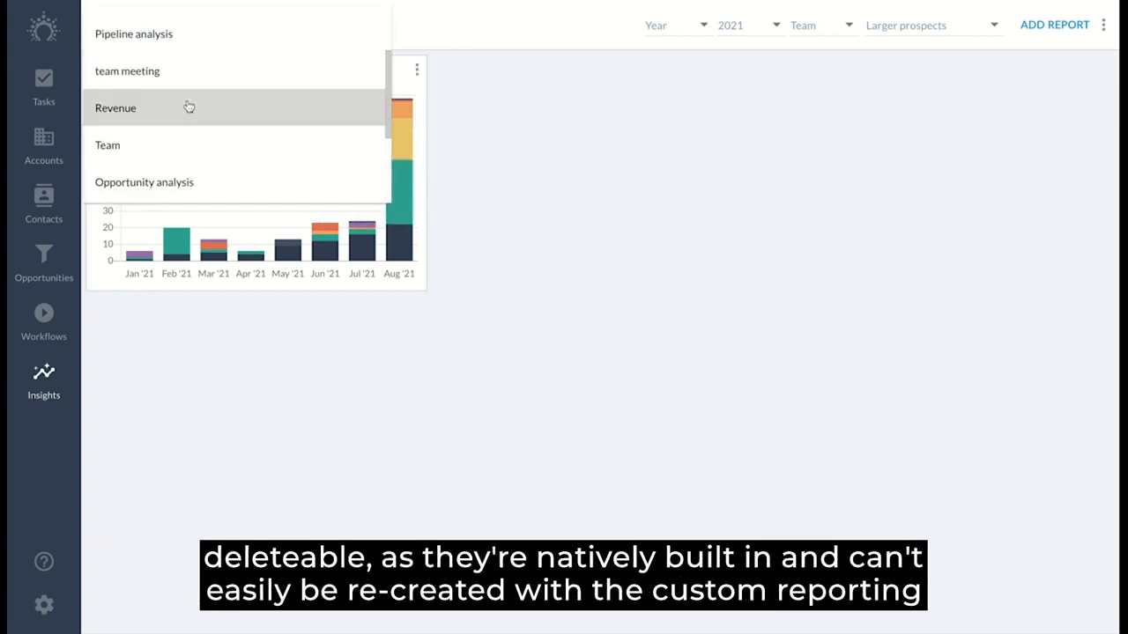
left_click(189, 106)
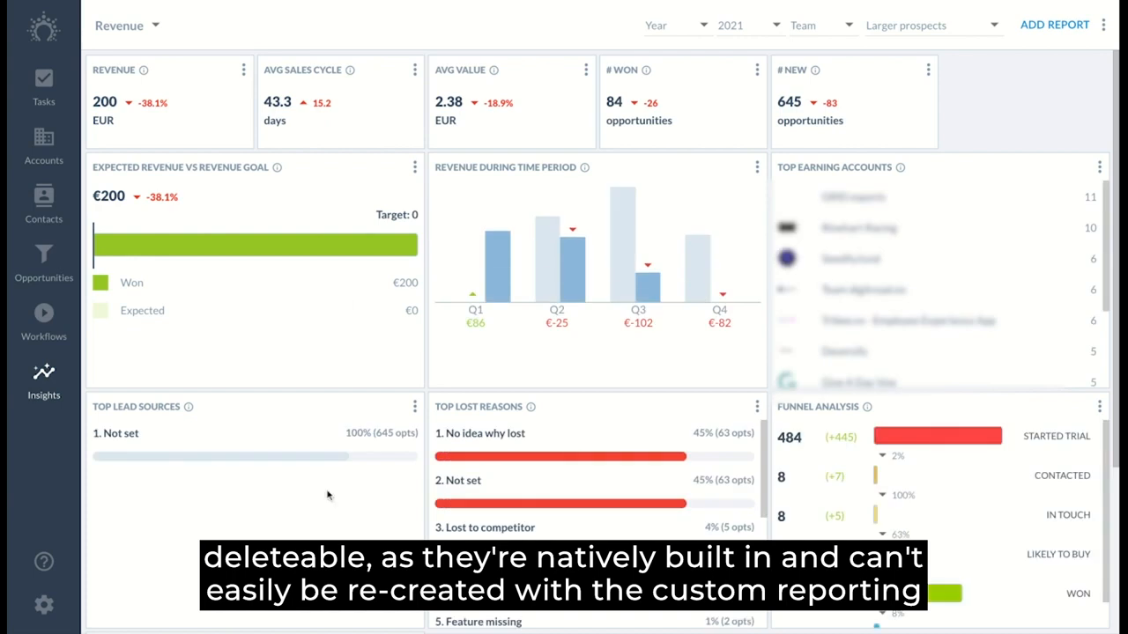
Start moving the Revenue during time period report to another dashboard, look through the available destinations, and cancel the move
left_click(755, 167)
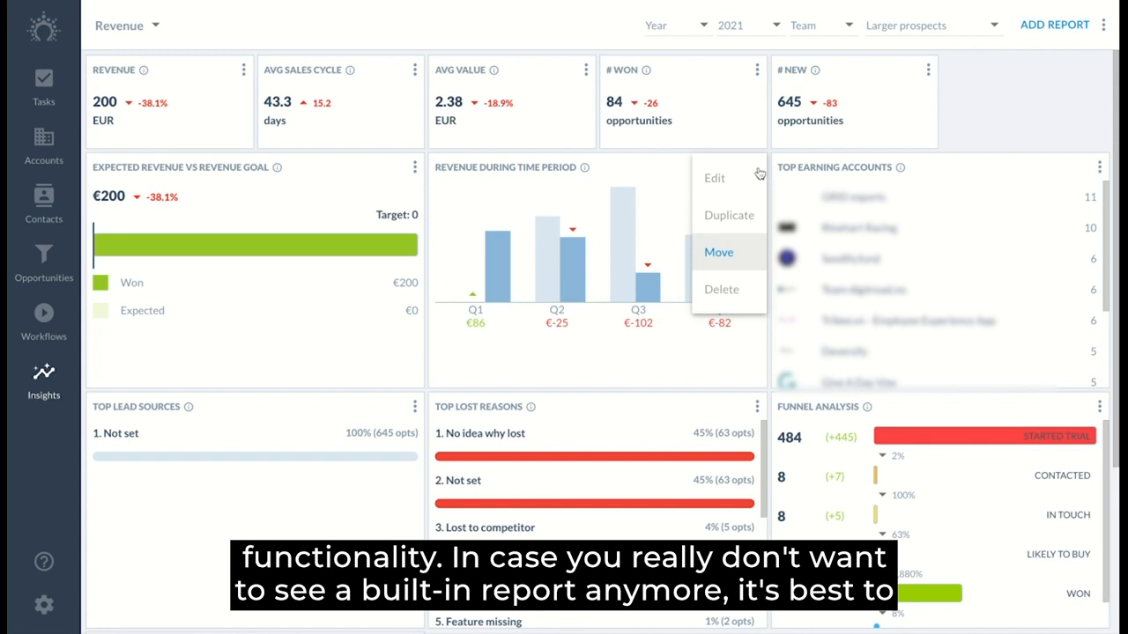
left_click(742, 264)
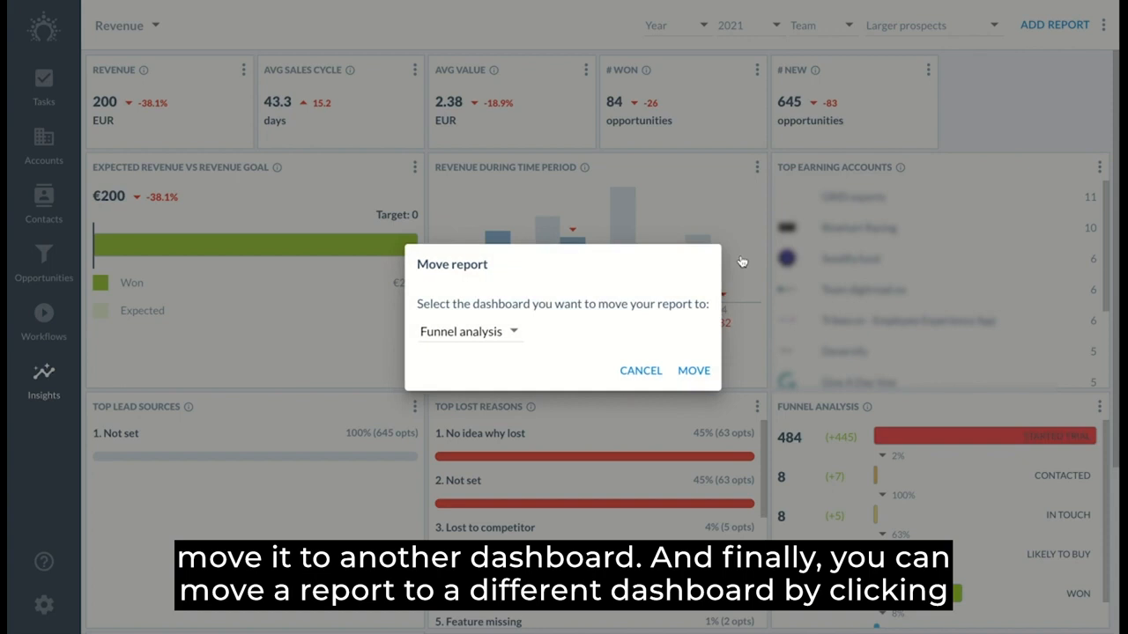
left_click(502, 335)
left_click(502, 334)
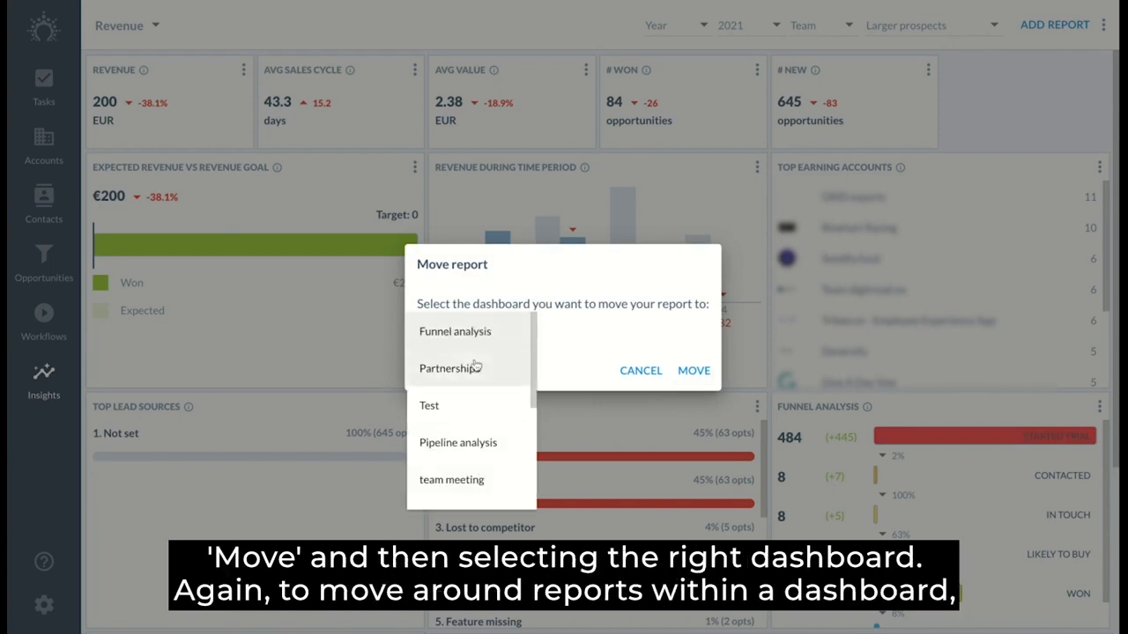
left_click(646, 372)
left_click(646, 371)
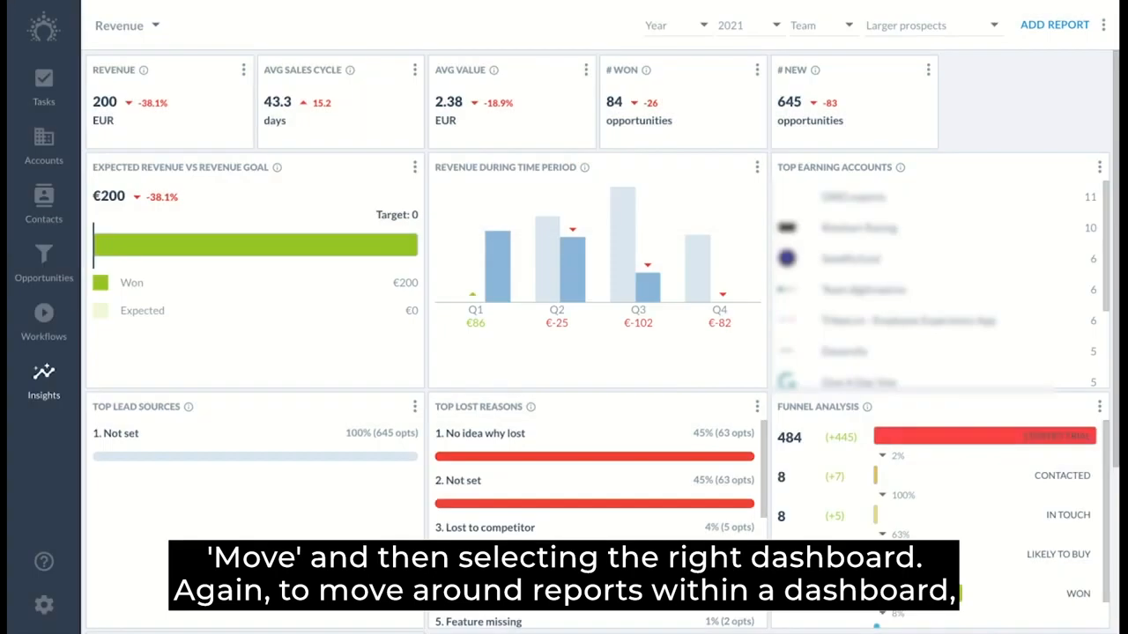
Edit the Revenue dashboard, try repositioning the Expected revenue vs revenue goal report, and save the dashboard
left_click(1104, 30)
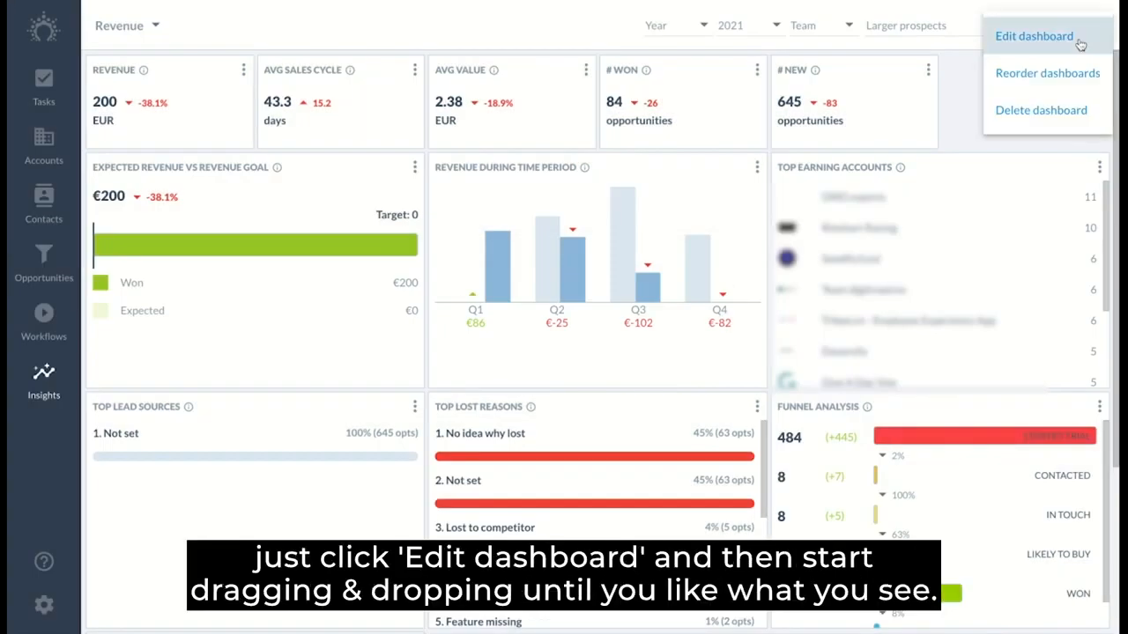
left_click(1026, 34)
left_click_drag(95, 166, 239, 273)
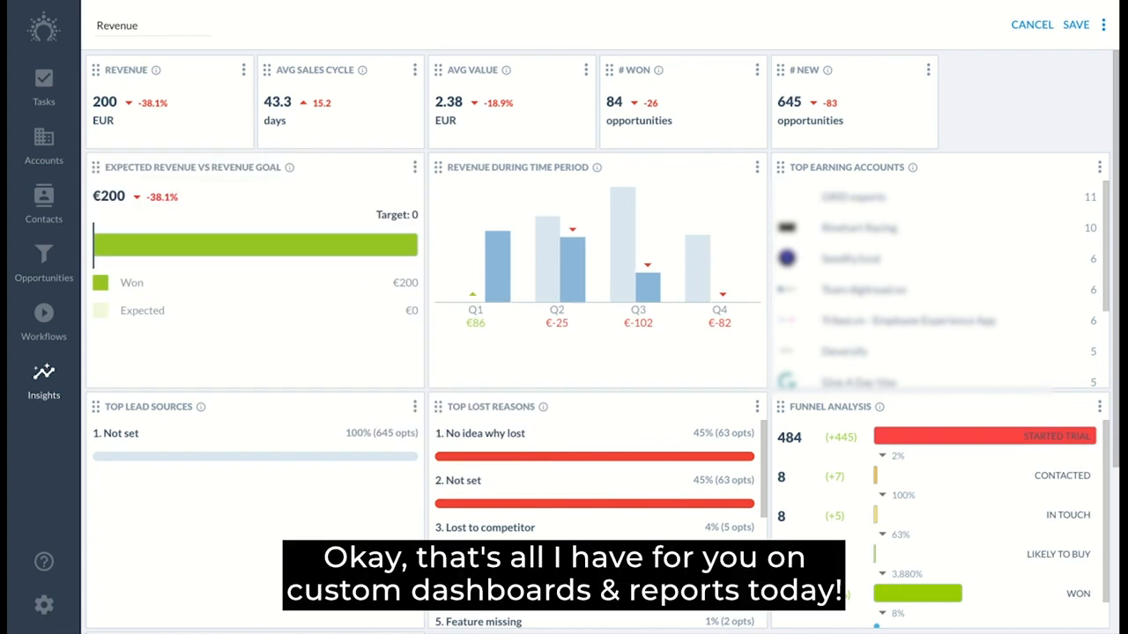
left_click(1075, 24)
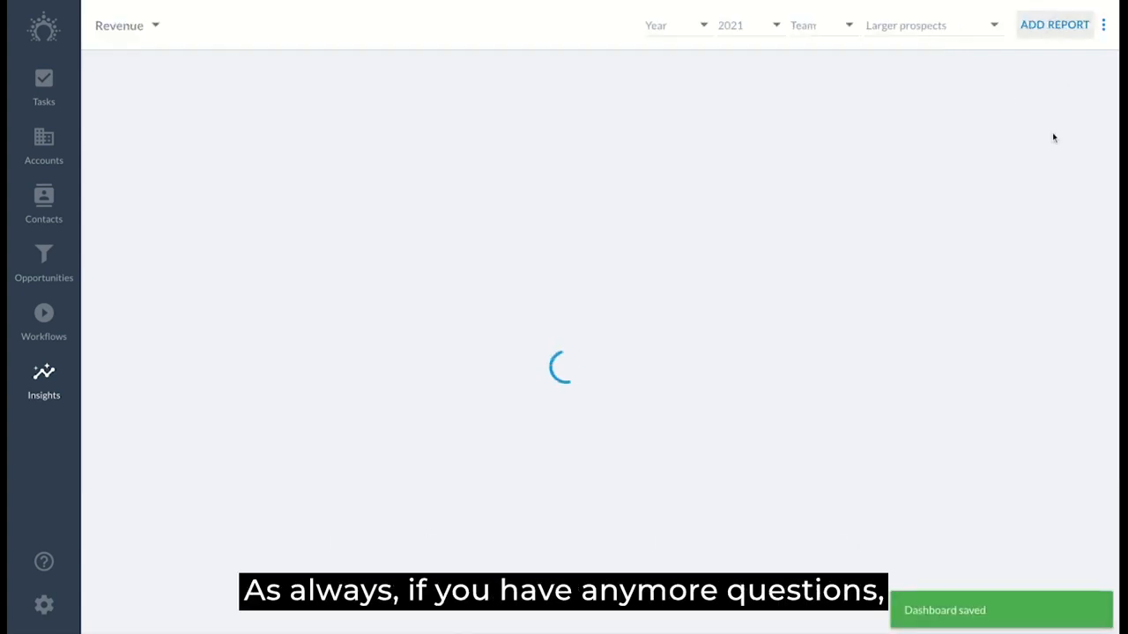